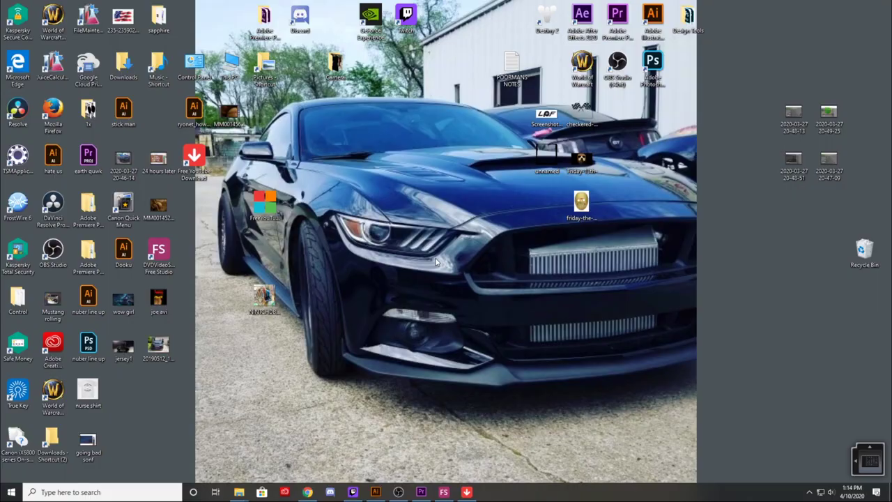
# Launch Photoshop from its desktop shortcut and start a new document from the Home screen.
pyautogui.click(656, 66)
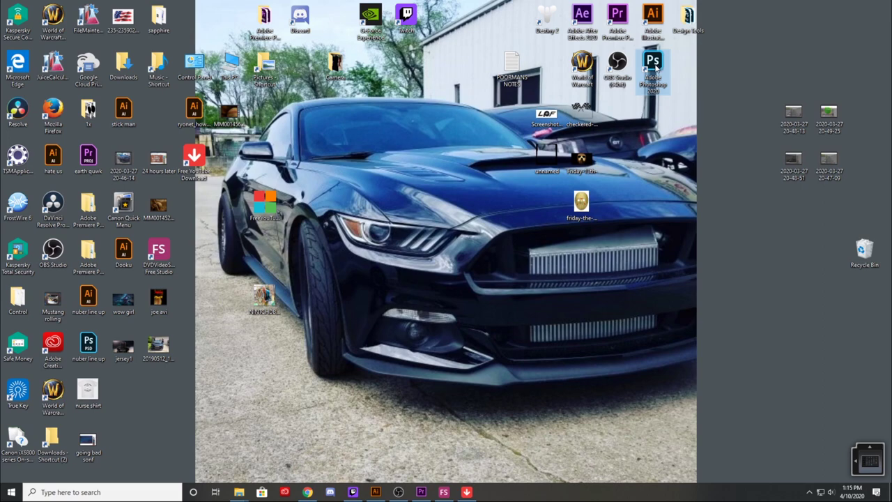
pyautogui.doubleClick(655, 66)
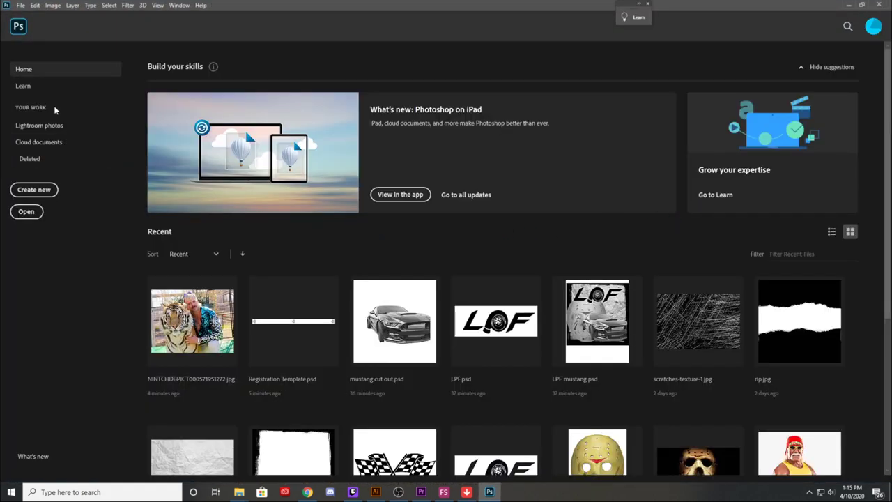
pyautogui.click(39, 190)
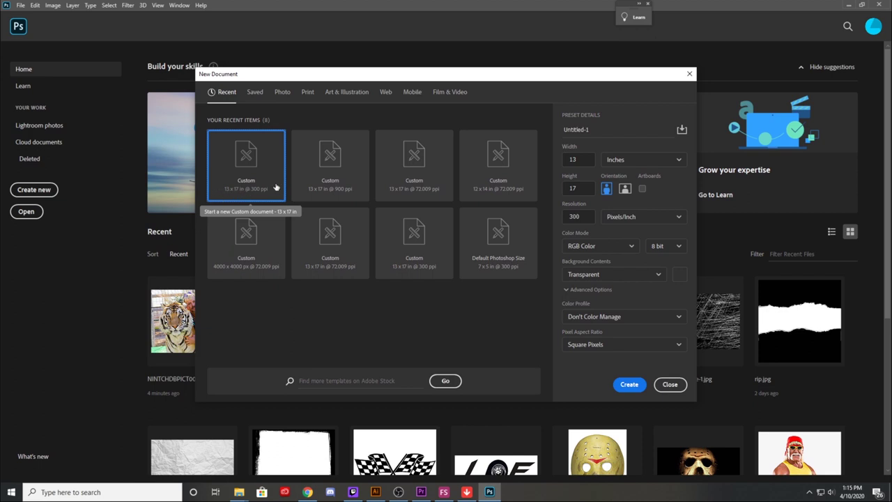
# Create the 13 x 17 in transparent document with resolution set to 300 ppi.
pyautogui.click(577, 216)
pyautogui.write('90')
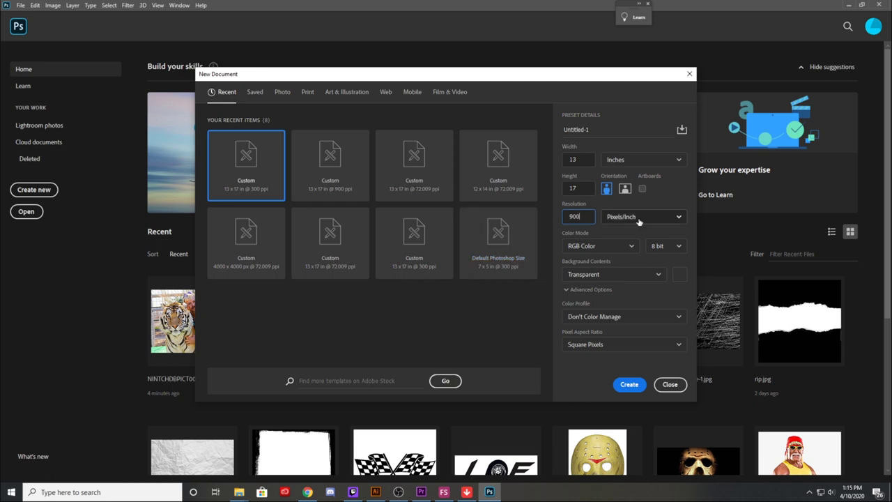
pyautogui.moveTo(588, 217); pyautogui.dragTo(544, 218)
pyautogui.write('300')
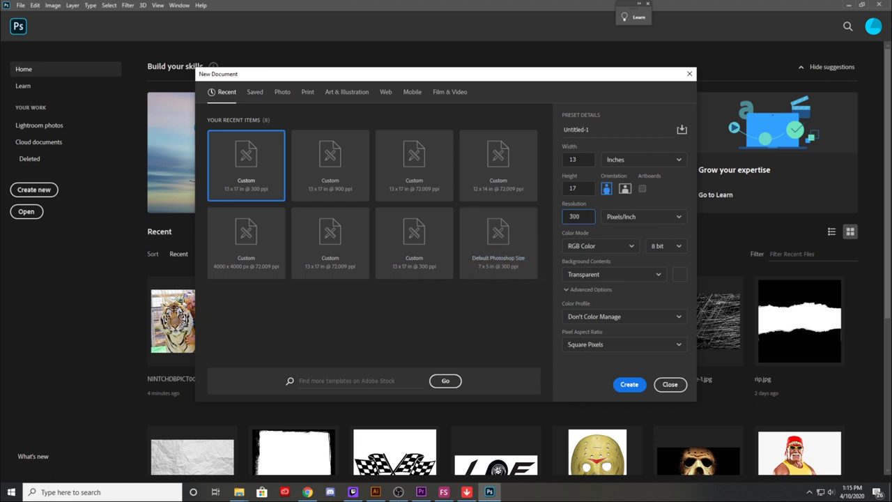
pyautogui.click(629, 385)
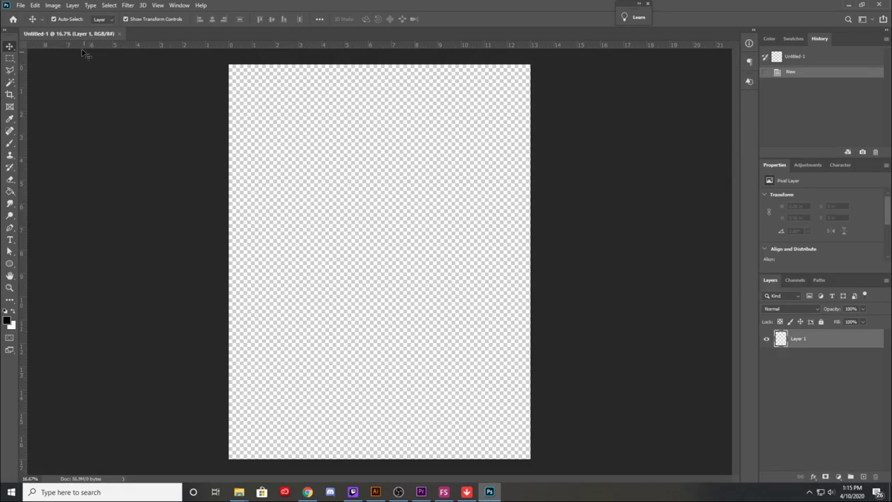
# Open NINTCHDBPICT000571951272.jpg from the Desktop with File > Open As, accepting the aspect ratio notice.
pyautogui.click(21, 5)
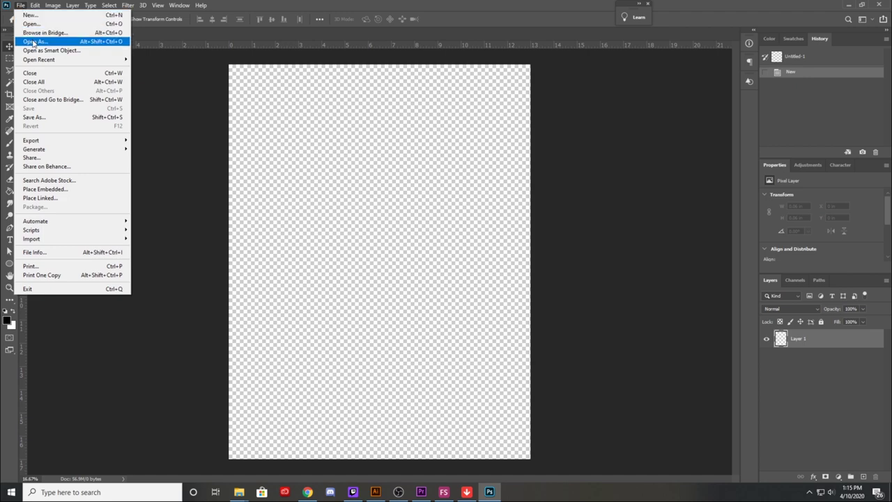
pyautogui.click(36, 22)
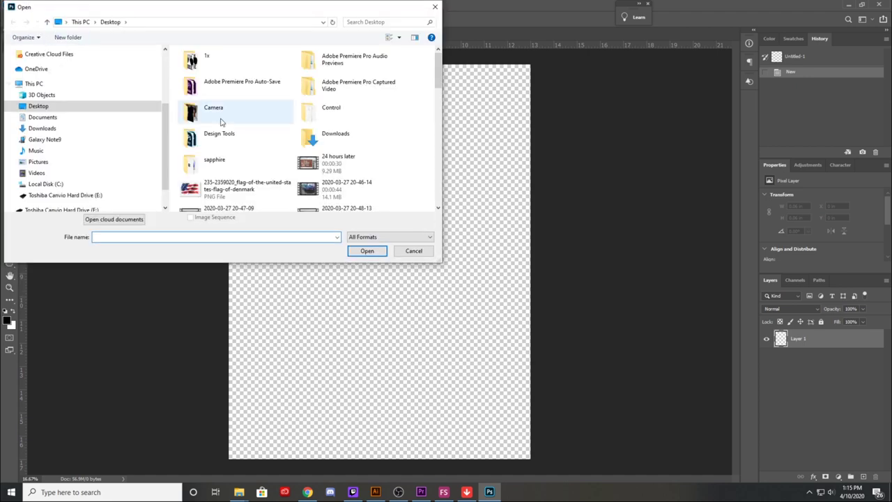
pyautogui.scroll(-10, 290, 135)
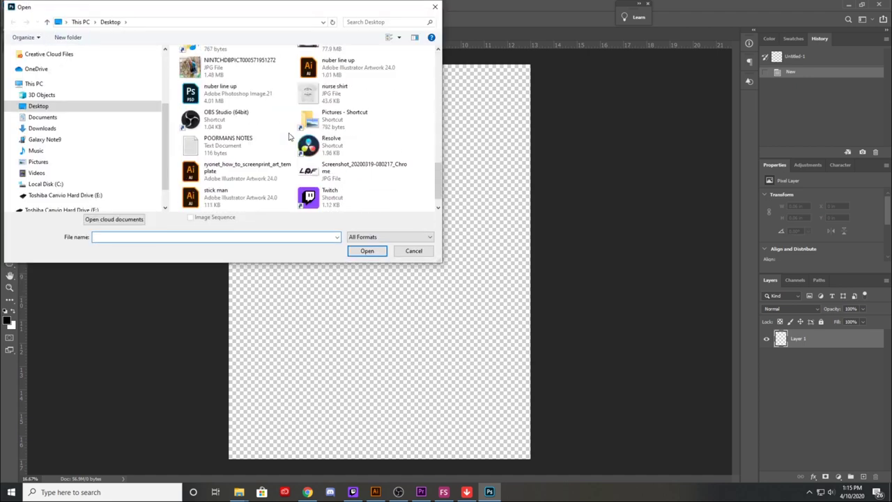
pyautogui.scroll(5, 213, 150)
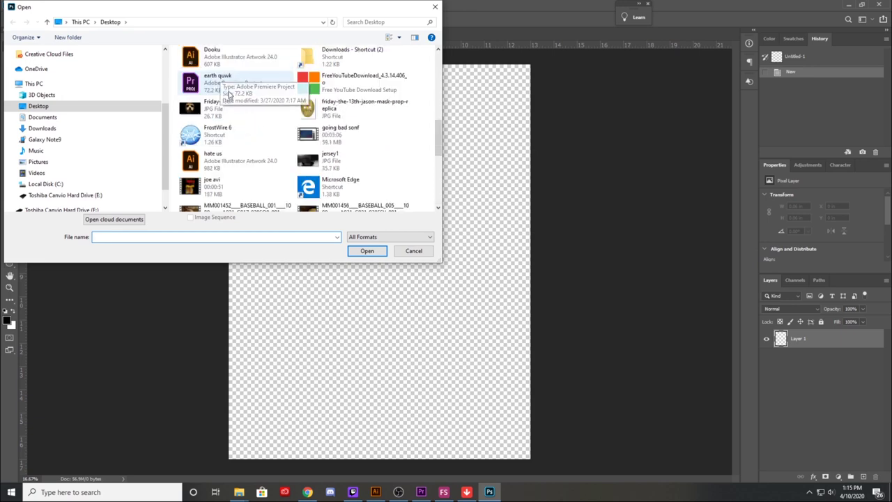
pyautogui.scroll(-5, 209, 154)
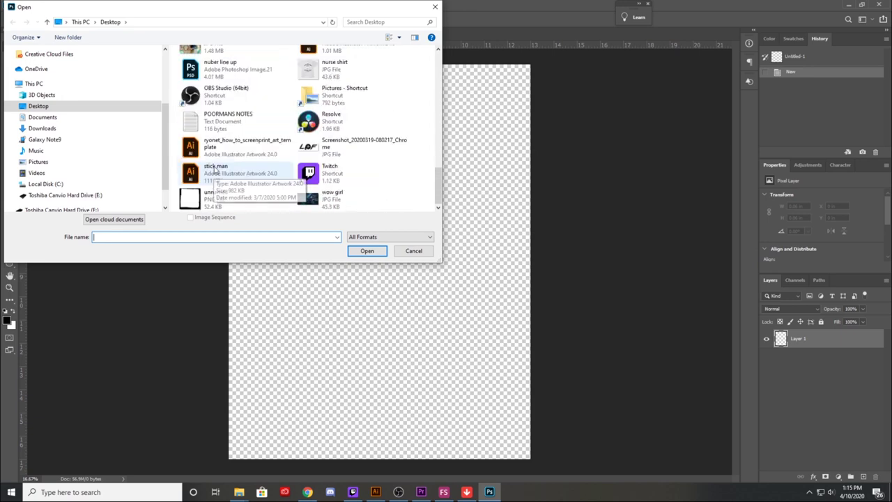
pyautogui.click(213, 53)
pyautogui.click(380, 255)
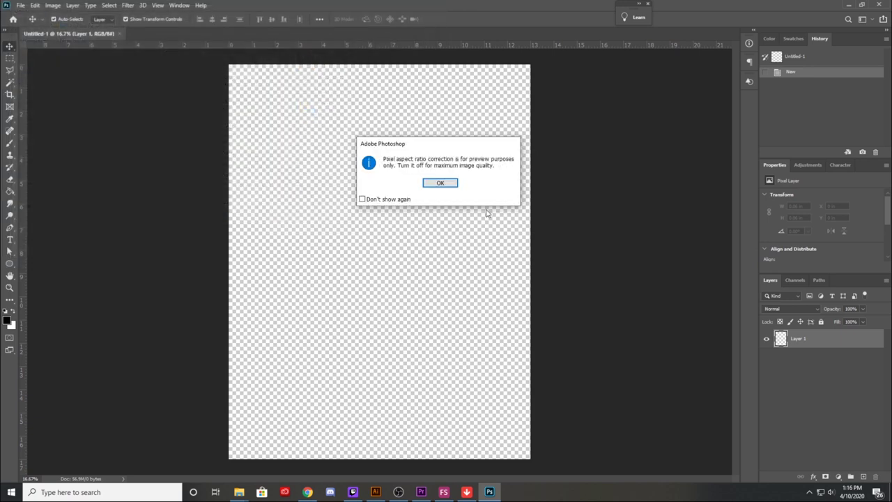
pyautogui.click(439, 184)
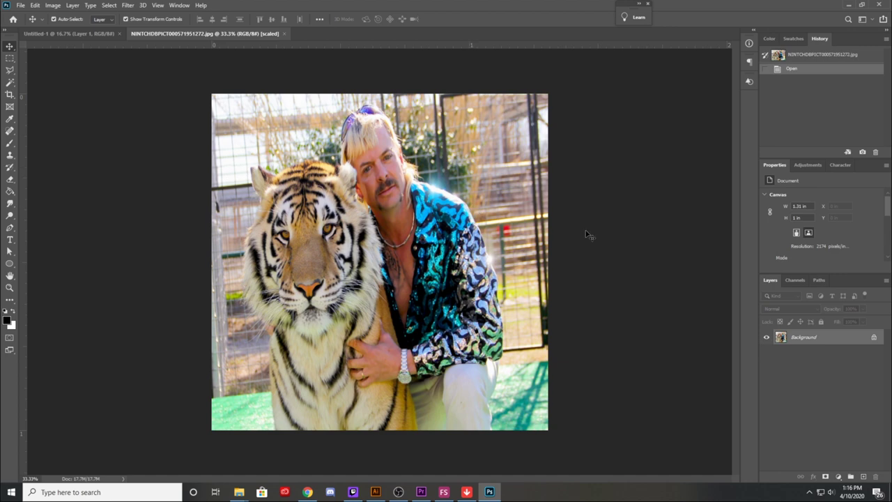
# Unlock the photo's Background layer and drag the photo onto the Untitled-1 canvas.
pyautogui.click(873, 337)
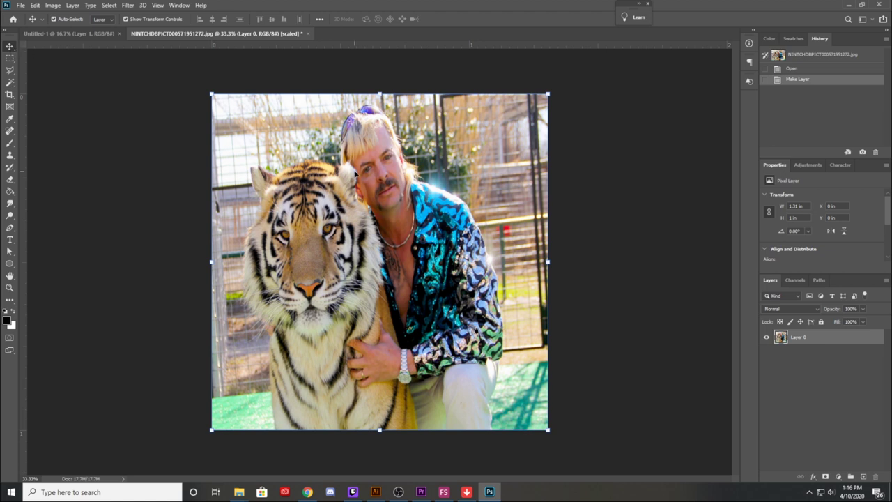
pyautogui.moveTo(354, 173); pyautogui.dragTo(360, 228)
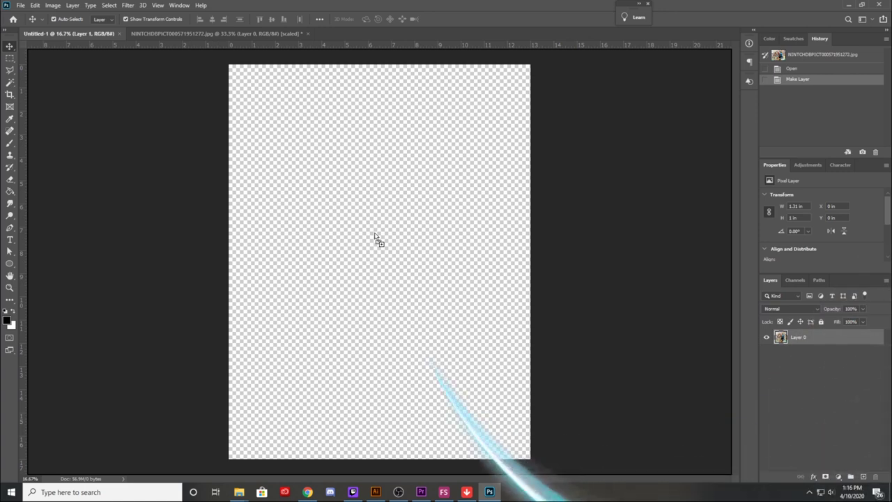
pyautogui.moveTo(374, 239); pyautogui.dragTo(374, 236)
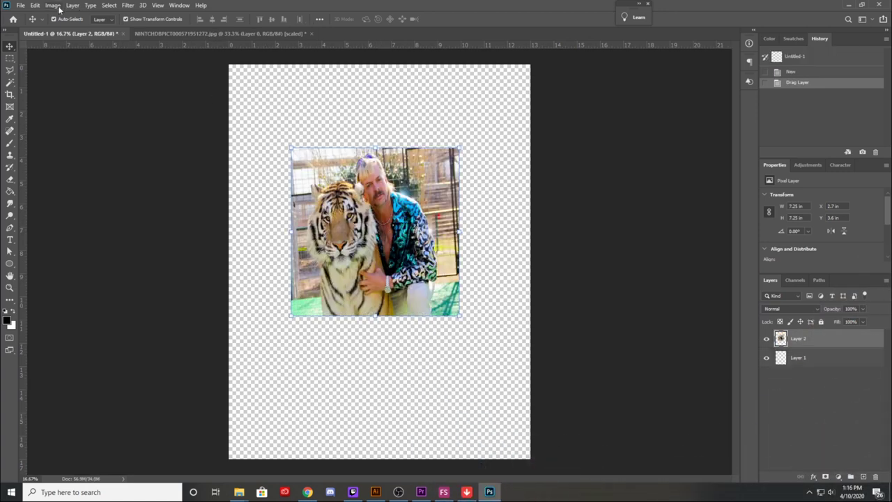
# Scale the placed photo up to about 11.44 in wide and commit the transform.
pyautogui.moveTo(460, 317); pyautogui.dragTo(549, 406)
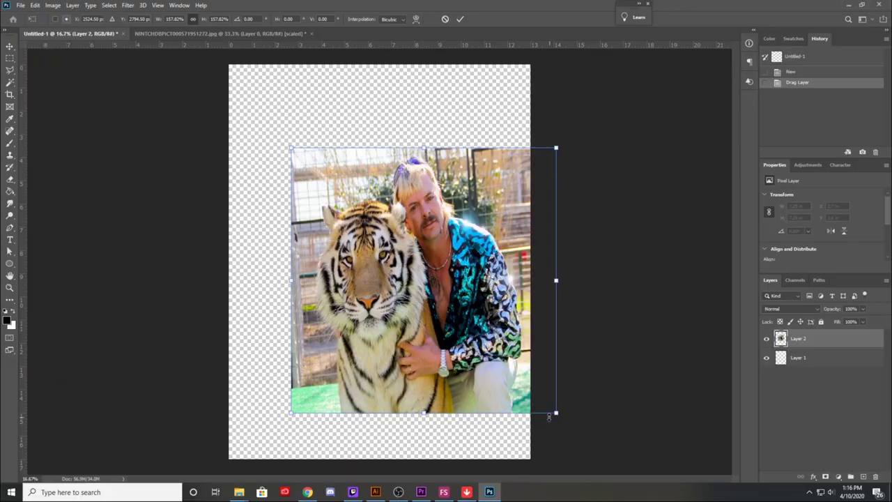
pyautogui.moveTo(448, 299); pyautogui.dragTo(410, 289)
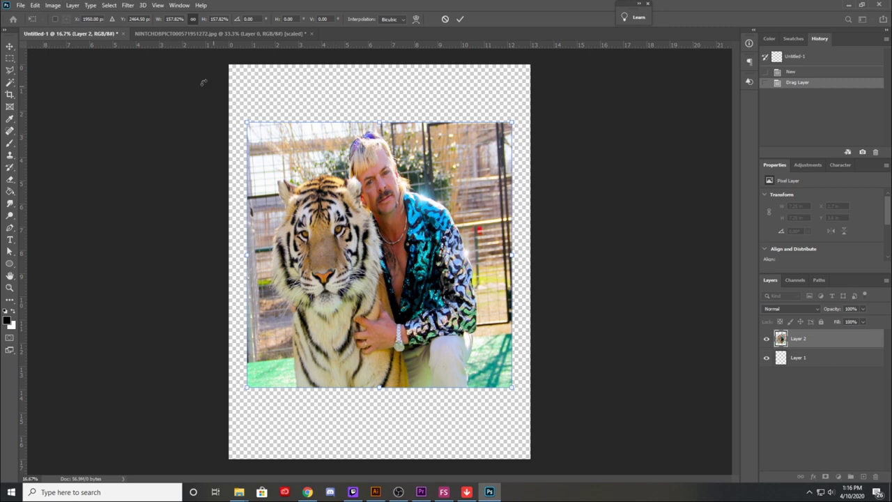
pyautogui.press('Return')
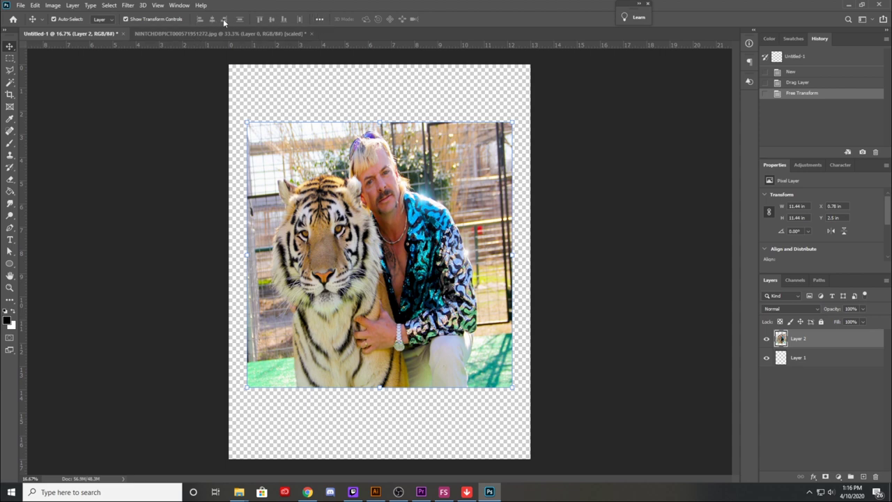
# Align Layer 2 to the horizontal centre using Align To: Canvas.
pyautogui.click(320, 19)
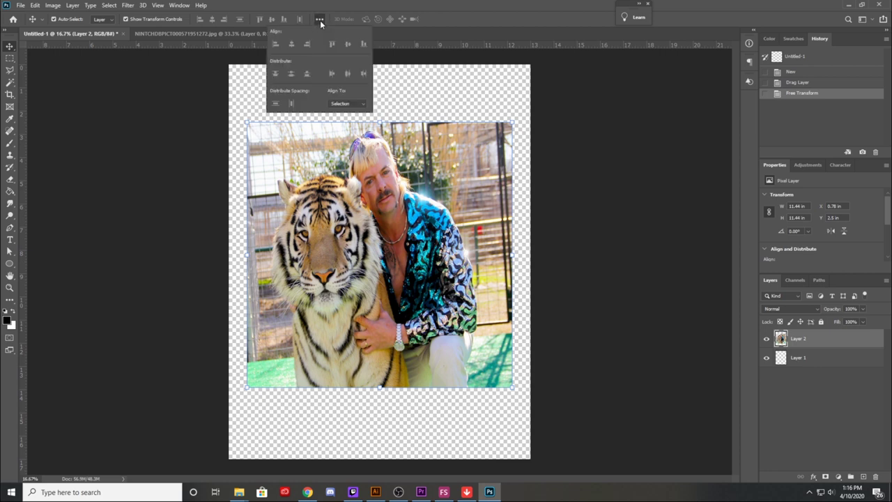
pyautogui.click(360, 105)
pyautogui.click(351, 114)
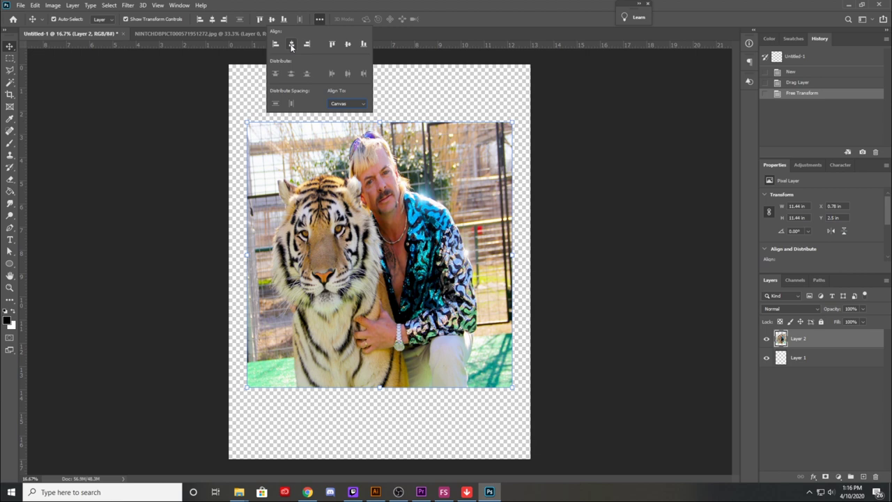
pyautogui.click(291, 45)
pyautogui.click(291, 45)
pyautogui.click(291, 45)
pyautogui.click(292, 45)
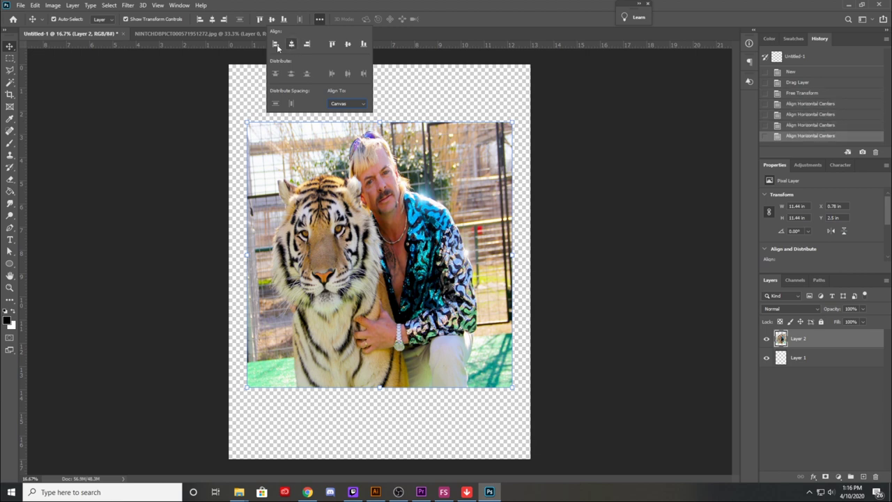
pyautogui.click(189, 75)
pyautogui.click(349, 166)
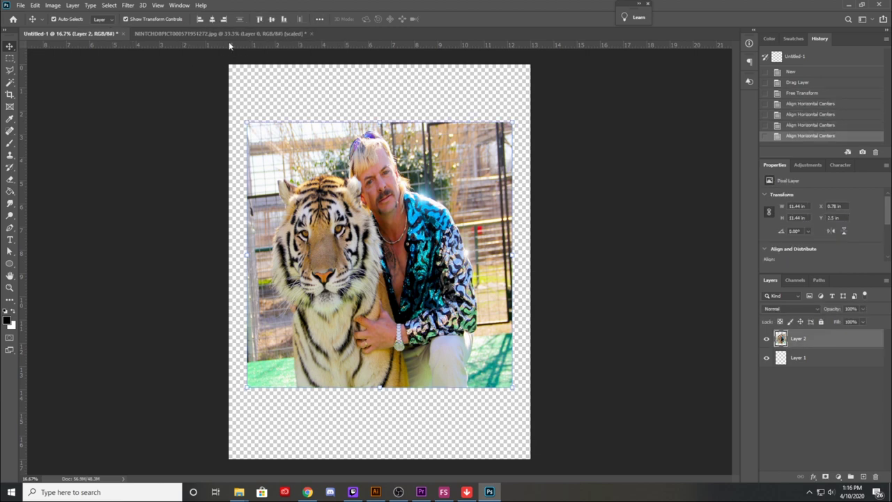
pyautogui.click(213, 20)
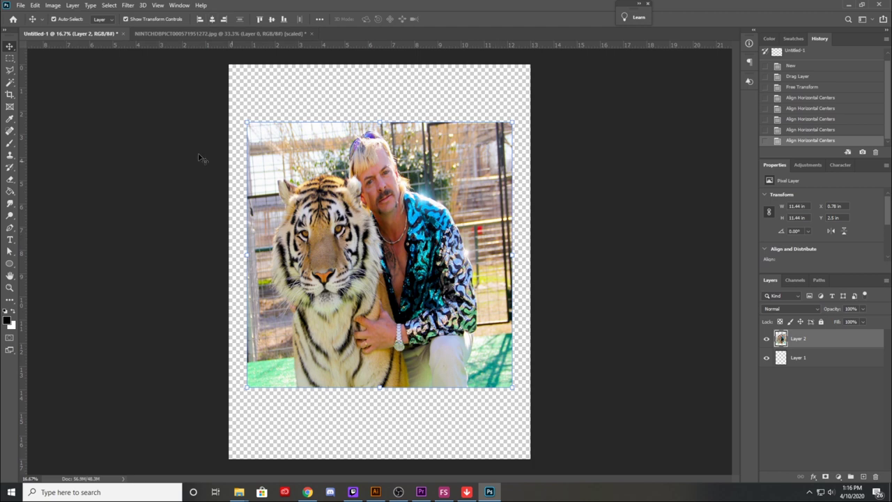
# Switch Untitled-1 to Grayscale mode, merging the layers and discarding colour.
pyautogui.click(53, 5)
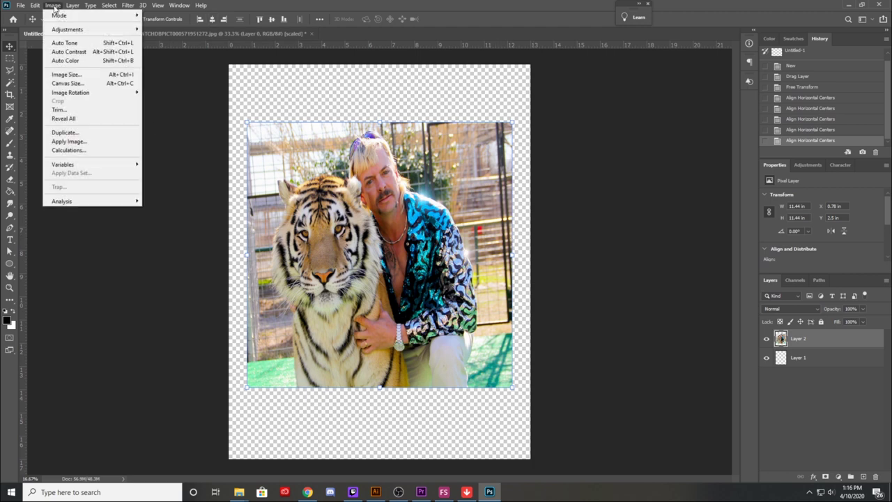
pyautogui.moveTo(55, 14)
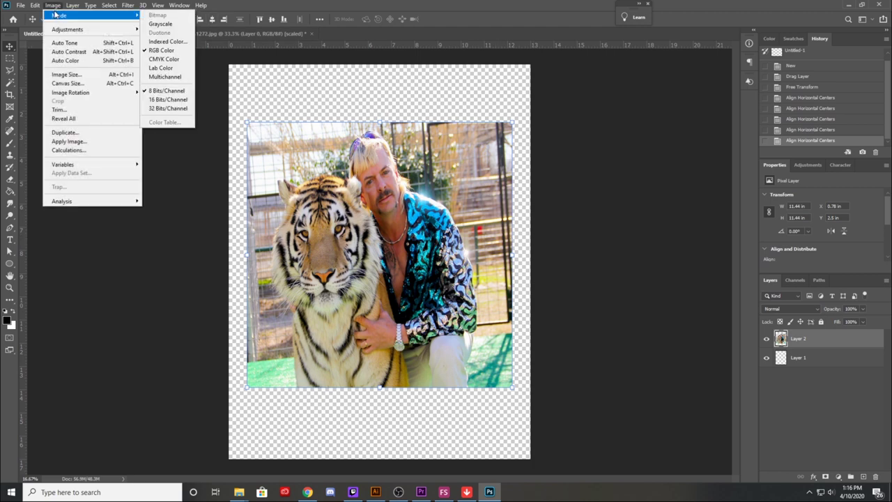
pyautogui.click(173, 26)
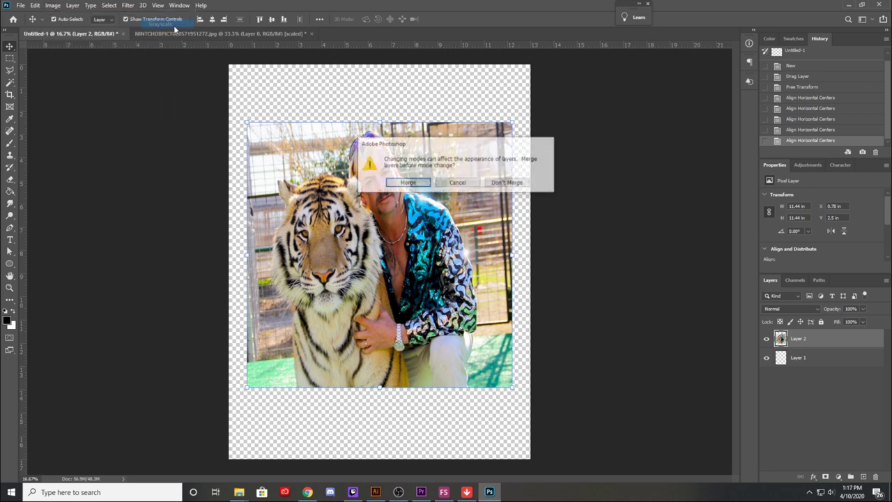
pyautogui.click(415, 185)
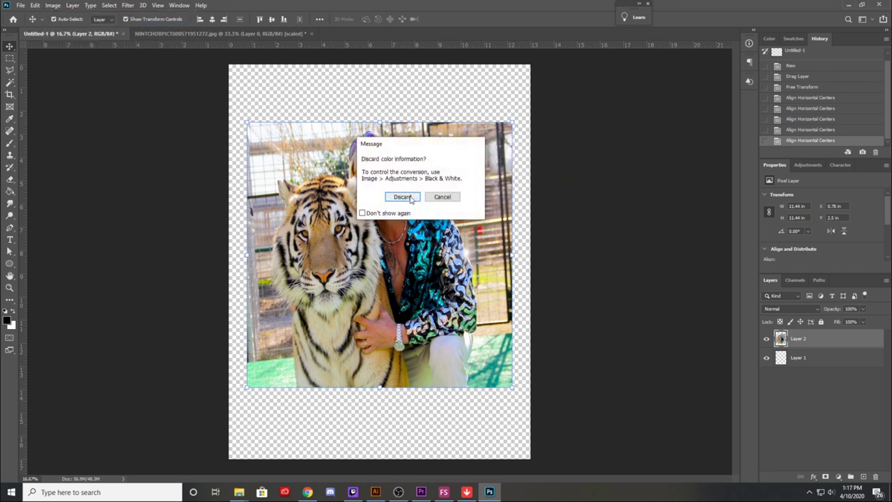
pyautogui.click(402, 196)
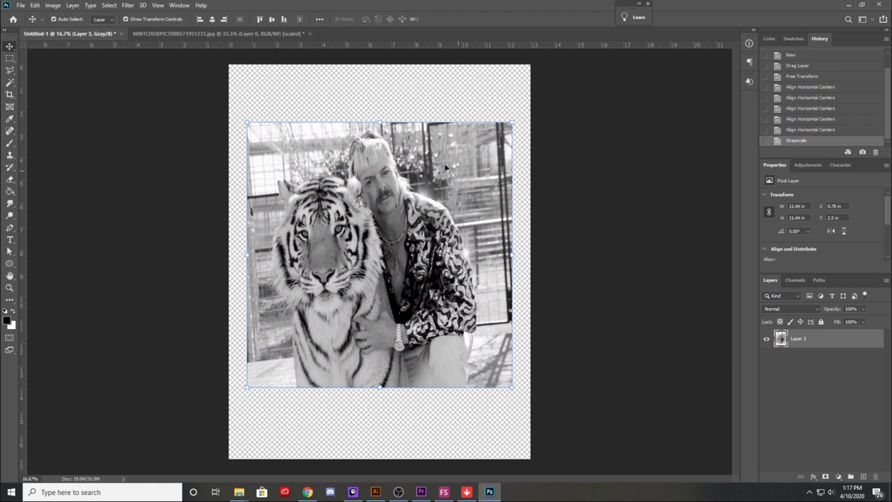
# Apply a Levels adjustment with the midtone input slider set to 1.51.
pyautogui.click(53, 5)
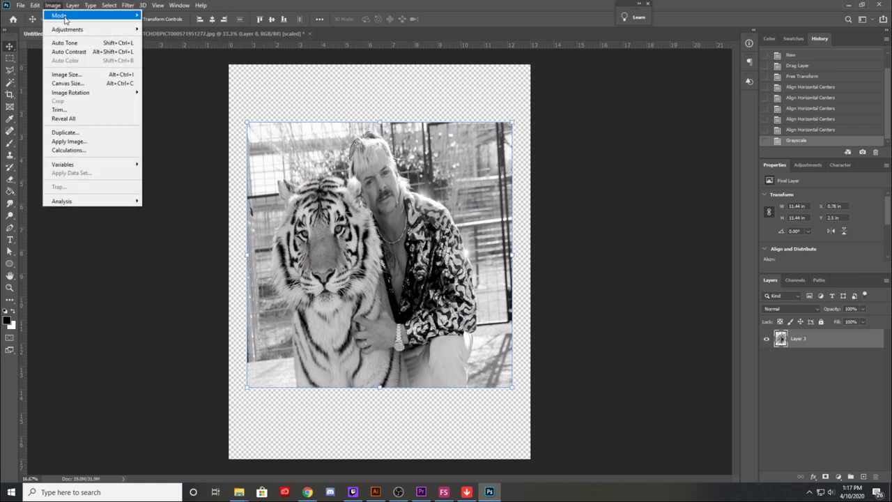
pyautogui.moveTo(67, 31)
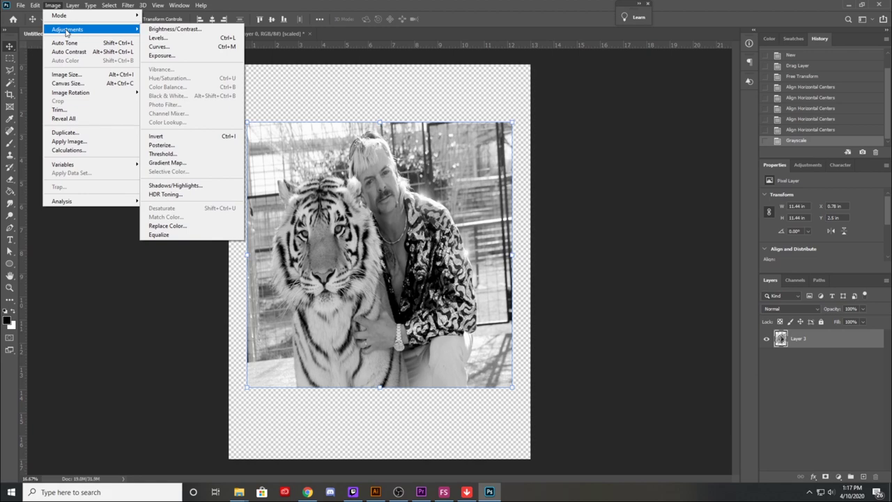
pyautogui.click(196, 40)
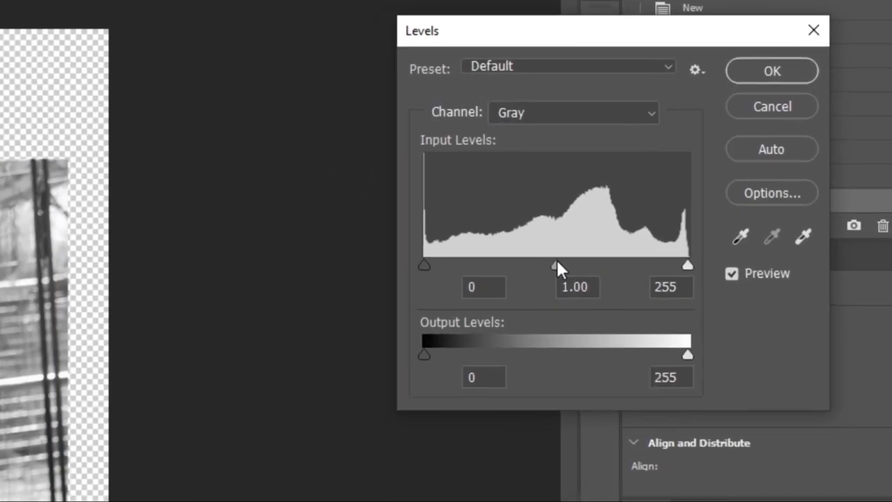
pyautogui.moveTo(596, 243); pyautogui.dragTo(576, 243)
pyautogui.moveTo(453, 307); pyautogui.dragTo(436, 308)
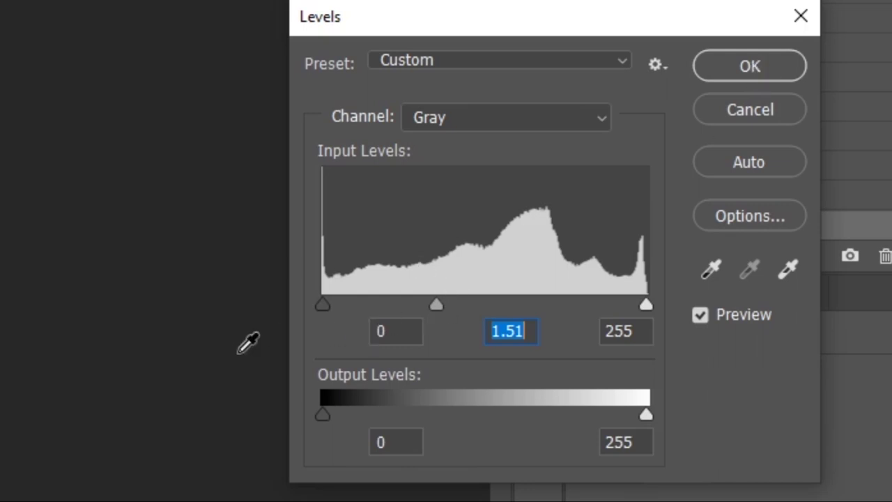
pyautogui.click(741, 67)
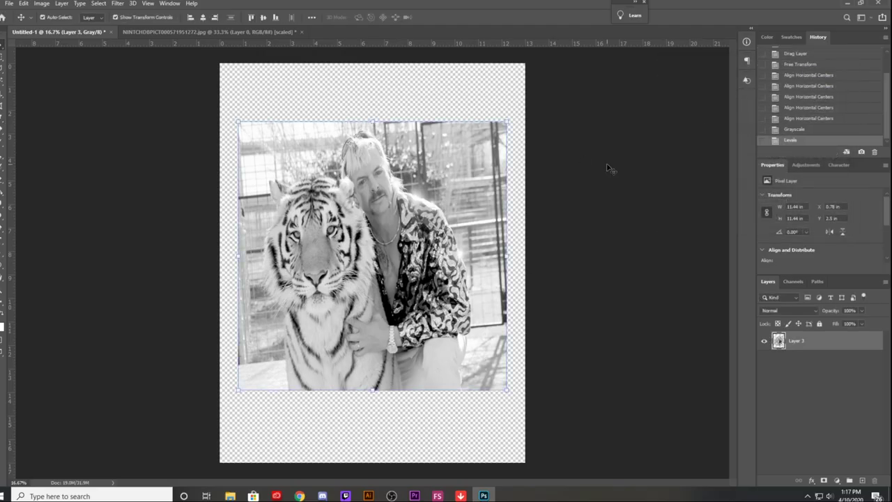
pyautogui.click(23, 3)
# Start a Bitmap mode conversion, flattening layers, with 300 pixels/inch output and Halftone Screen.
pyautogui.moveTo(42, 5)
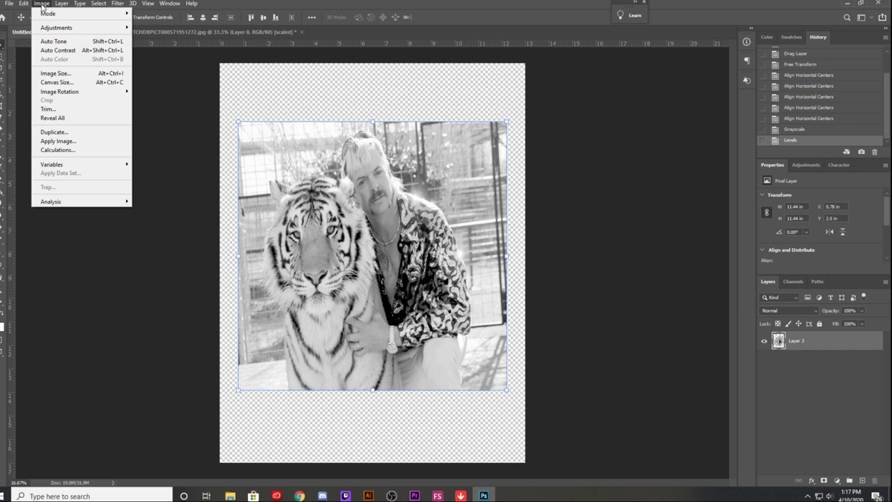
pyautogui.moveTo(90, 13)
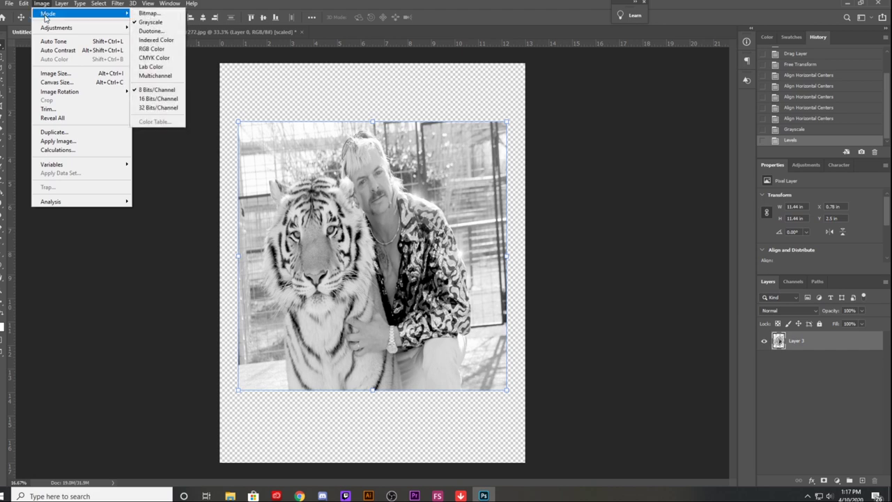
pyautogui.click(143, 15)
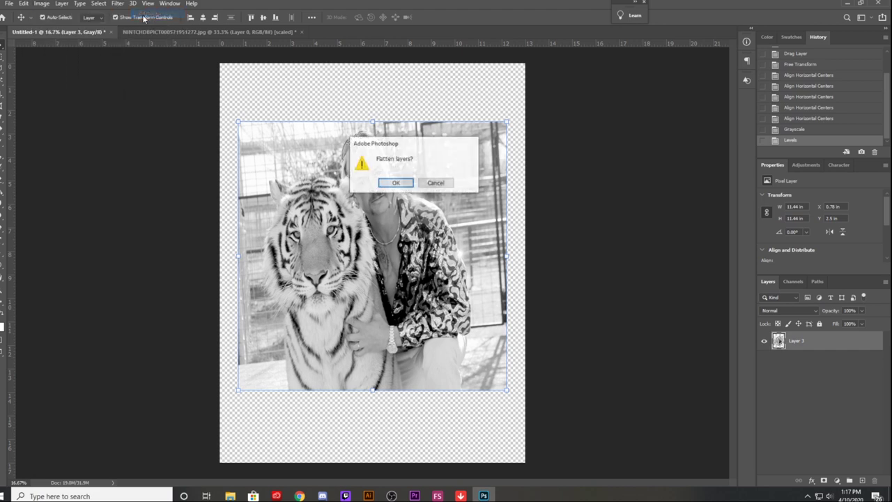
pyautogui.click(395, 182)
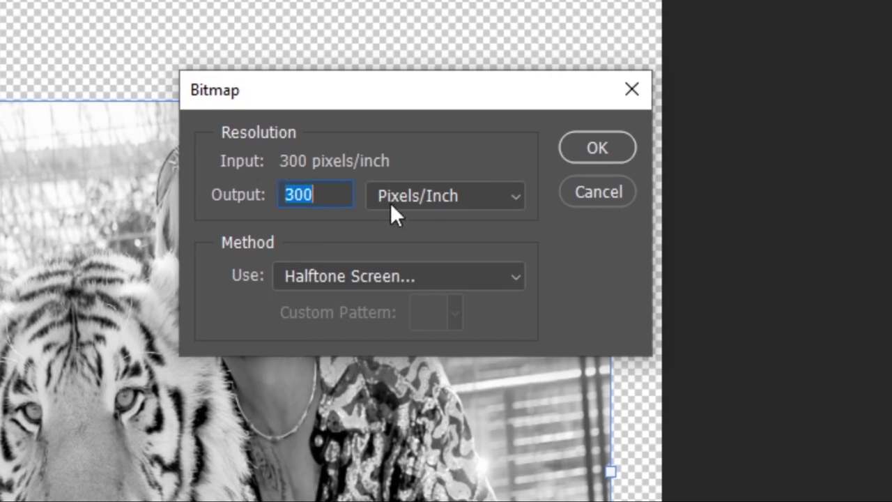
pyautogui.click(515, 275)
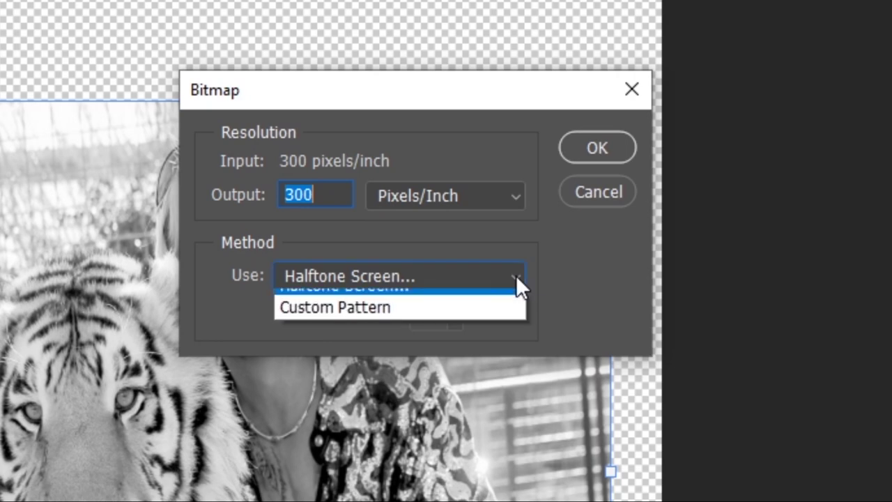
pyautogui.click(515, 275)
pyautogui.click(515, 275)
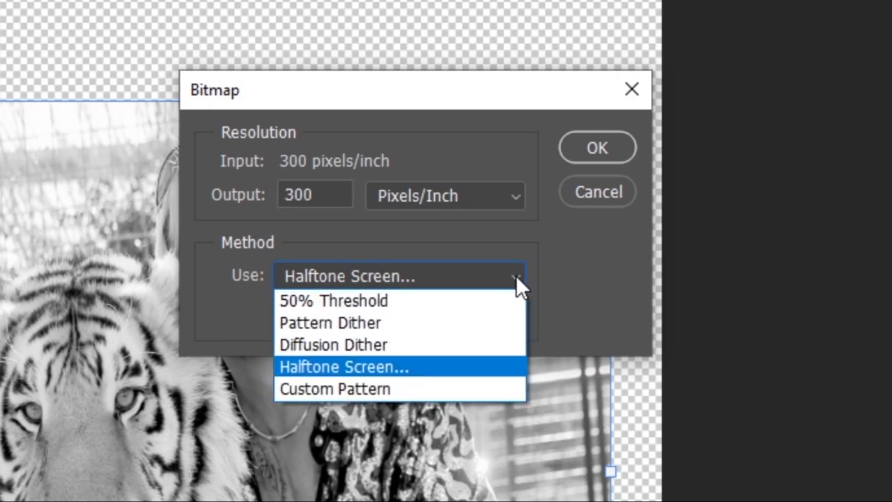
pyautogui.click(411, 367)
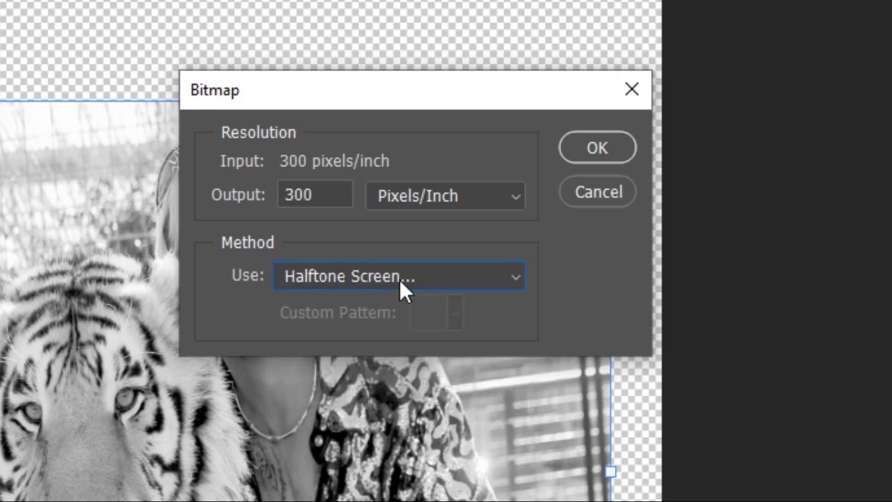
# Accept the Bitmap settings and set the halftone to 46 lines/inch at a 22.5° angle.
pyautogui.click(586, 149)
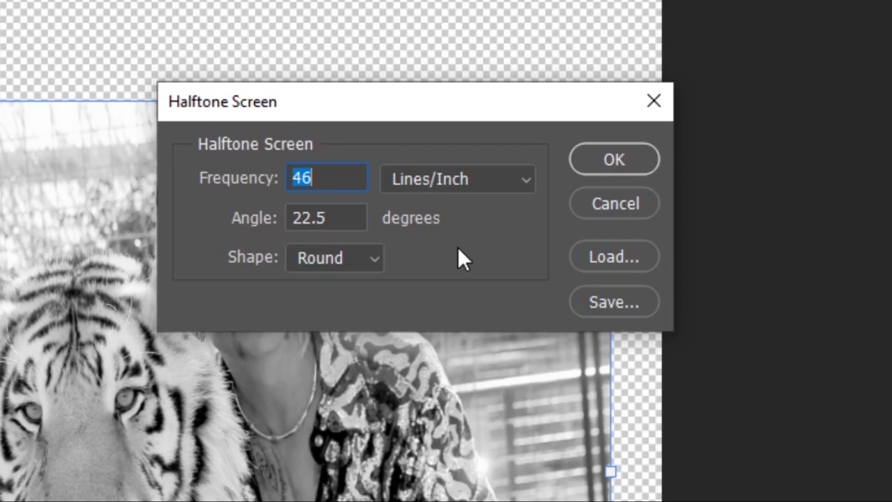
pyautogui.click(346, 218)
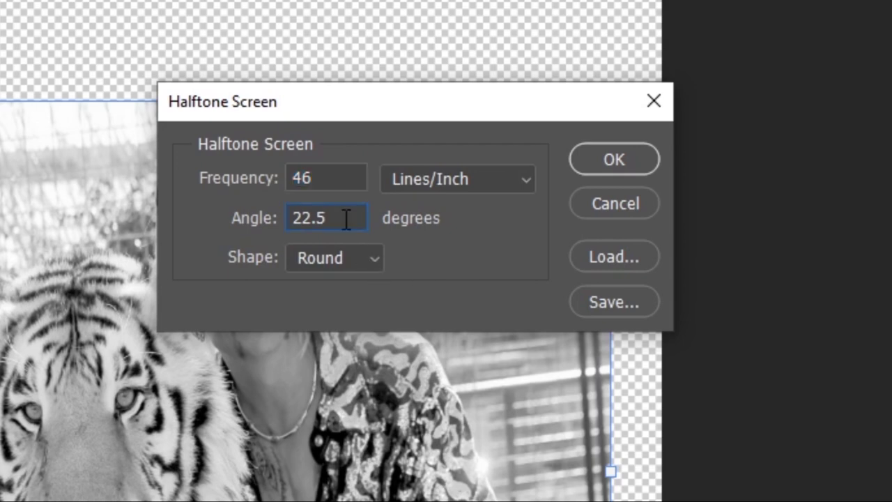
pyautogui.moveTo(346, 218); pyautogui.dragTo(249, 220)
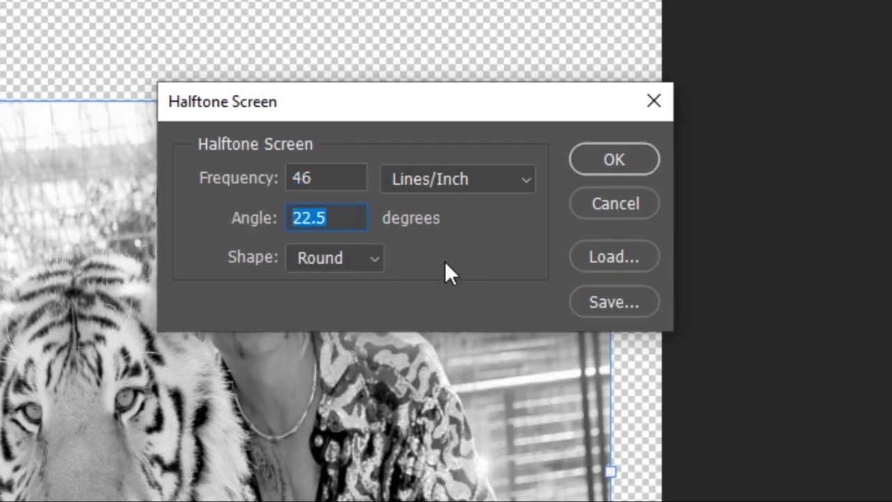
pyautogui.click(346, 217)
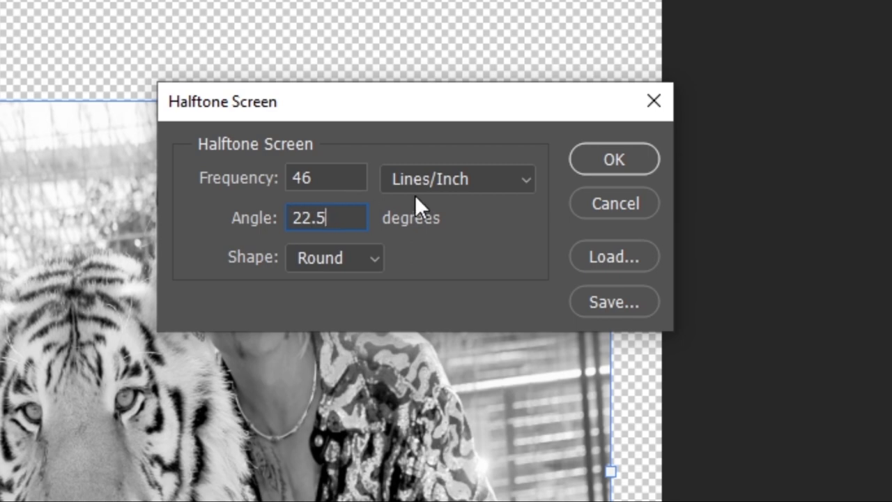
pyautogui.doubleClick(319, 218)
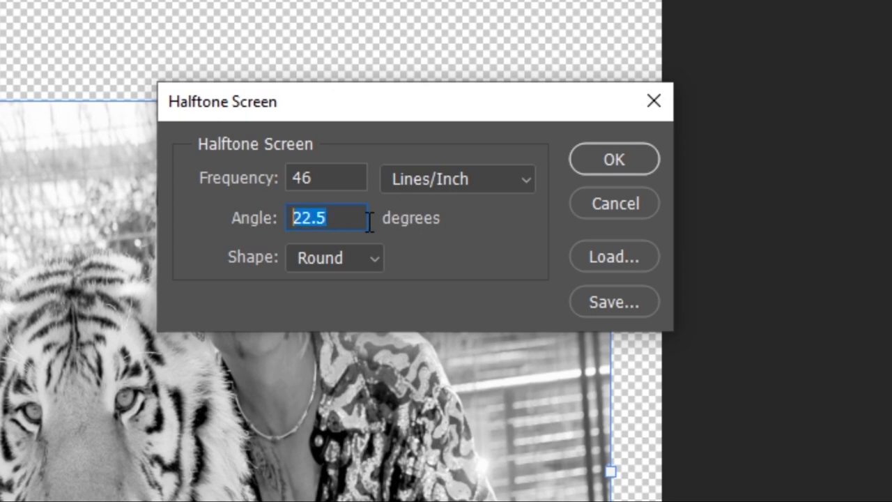
pyautogui.click(344, 216)
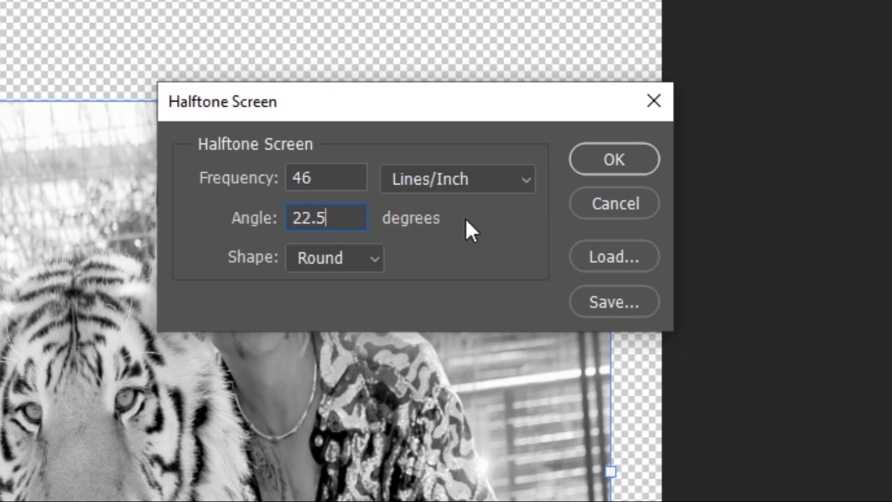
# Keep Round as the halftone dot shape and apply the conversion.
pyautogui.click(373, 258)
pyautogui.click(360, 282)
pyautogui.click(380, 257)
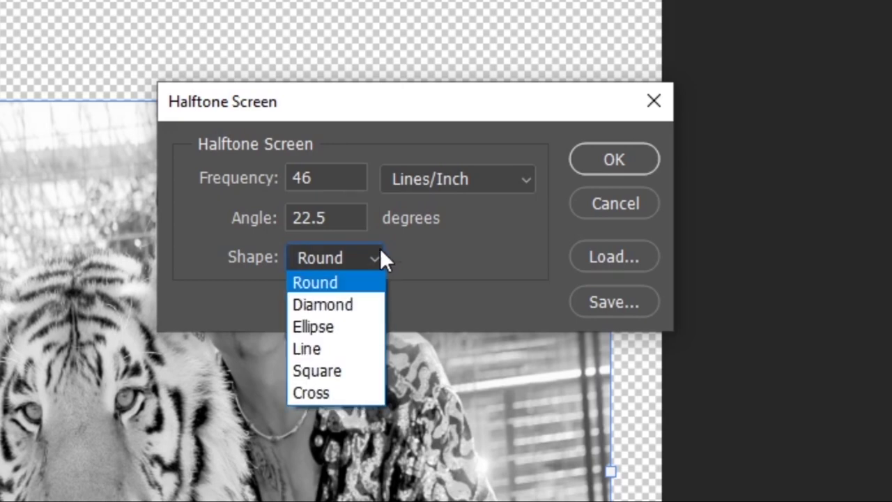
pyautogui.click(351, 326)
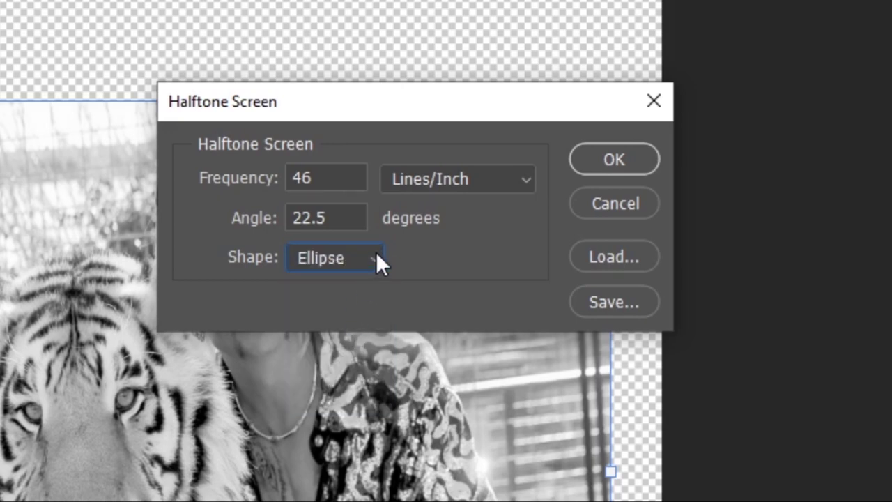
pyautogui.click(376, 258)
pyautogui.click(358, 287)
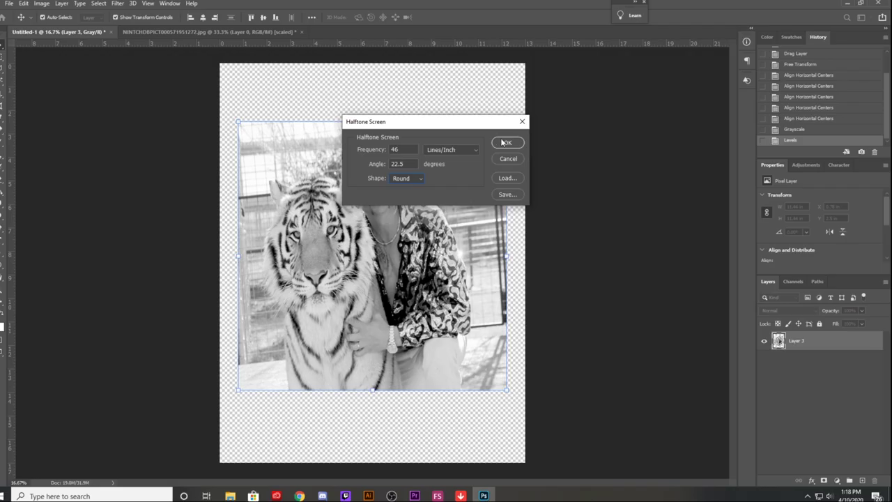
pyautogui.click(613, 159)
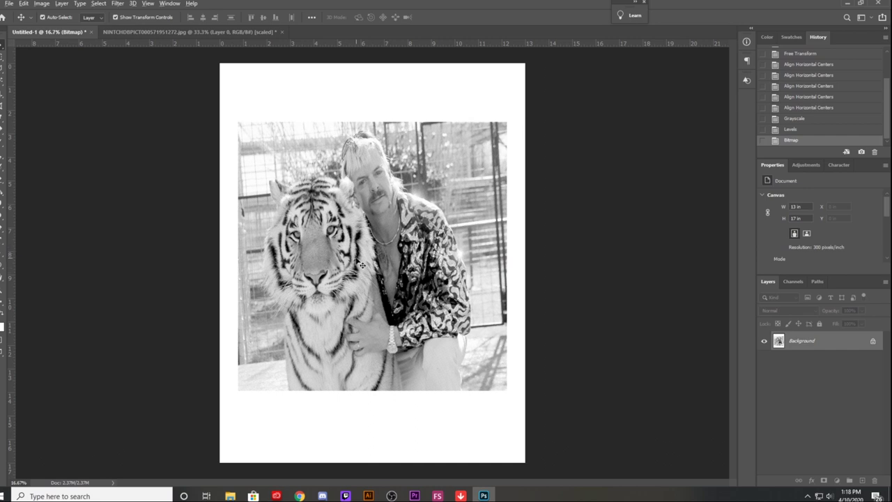
# Scroll up over the canvas to inspect the halftone dot pattern of the tiger photo.
pyautogui.scroll(1, 361, 265)
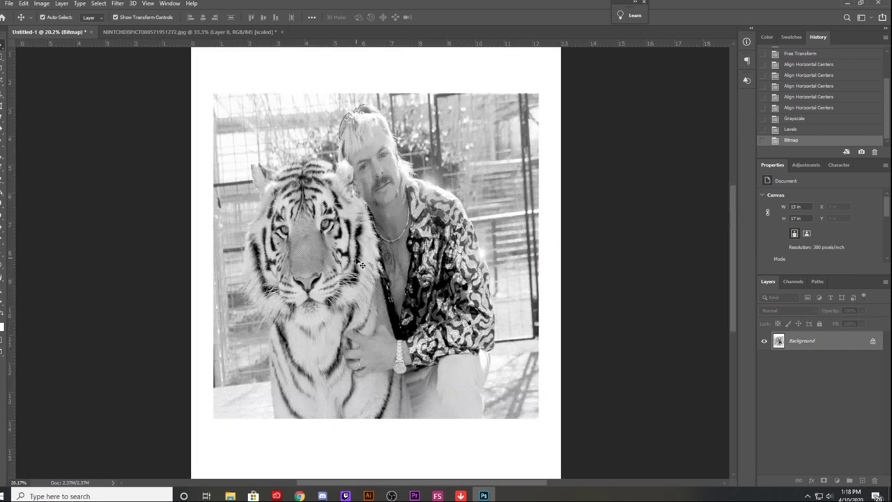
pyautogui.scroll(4, 362, 265)
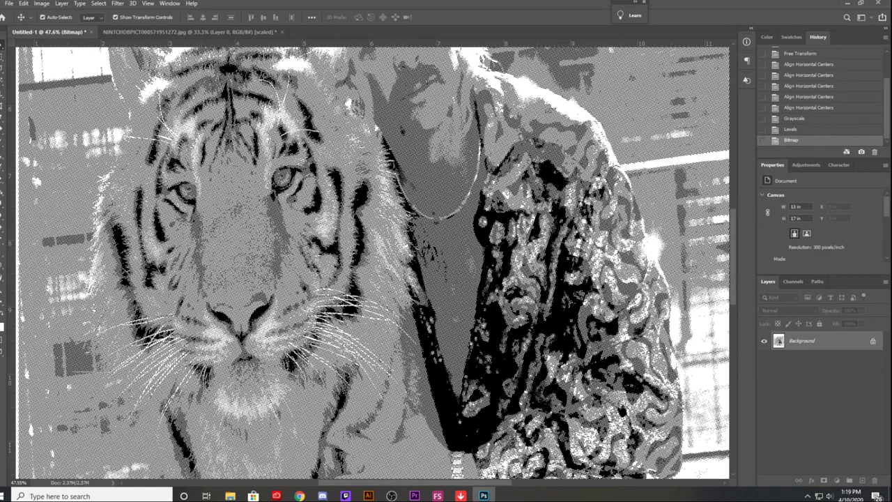
# Convert the Bitmap image to Grayscale at size ratio 1, then zoom to inspect the halftone dots.
pyautogui.click(41, 3)
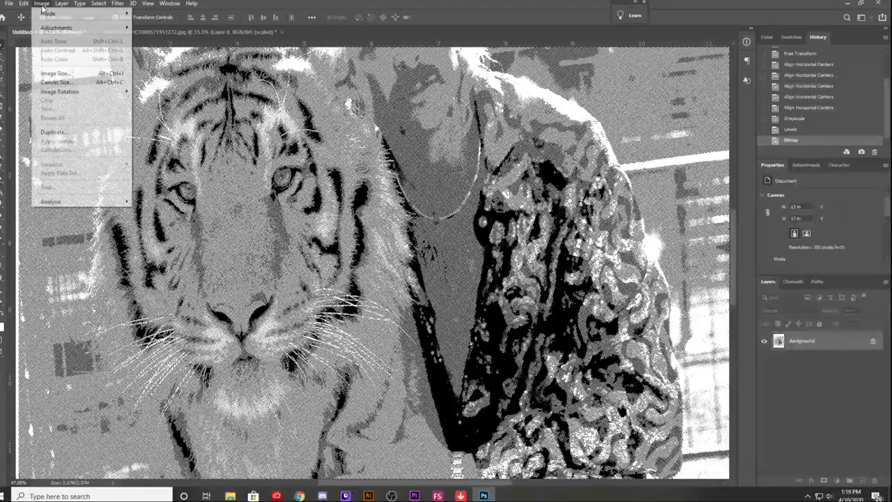
pyautogui.moveTo(48, 16)
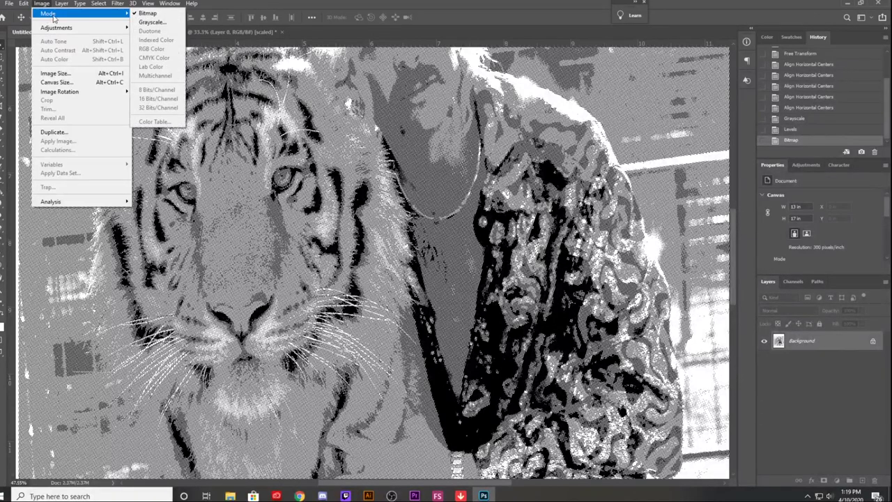
pyautogui.click(158, 23)
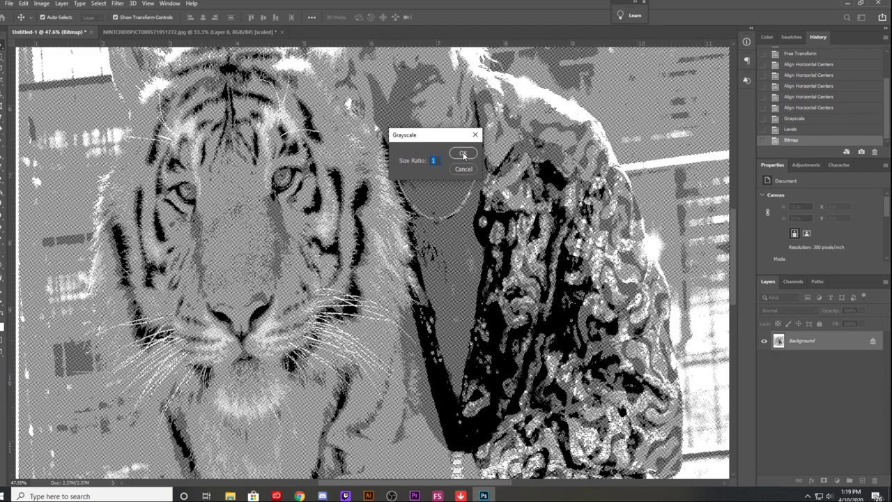
pyautogui.click(462, 152)
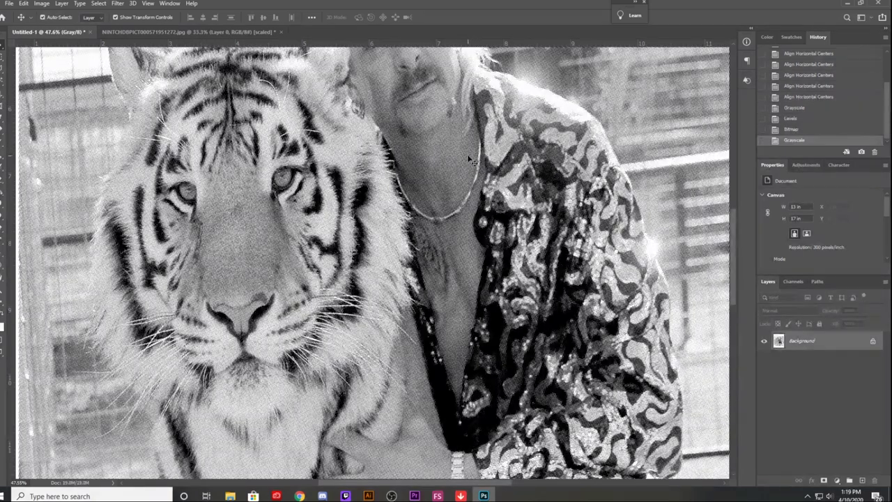
pyautogui.scroll(-5, 470, 158)
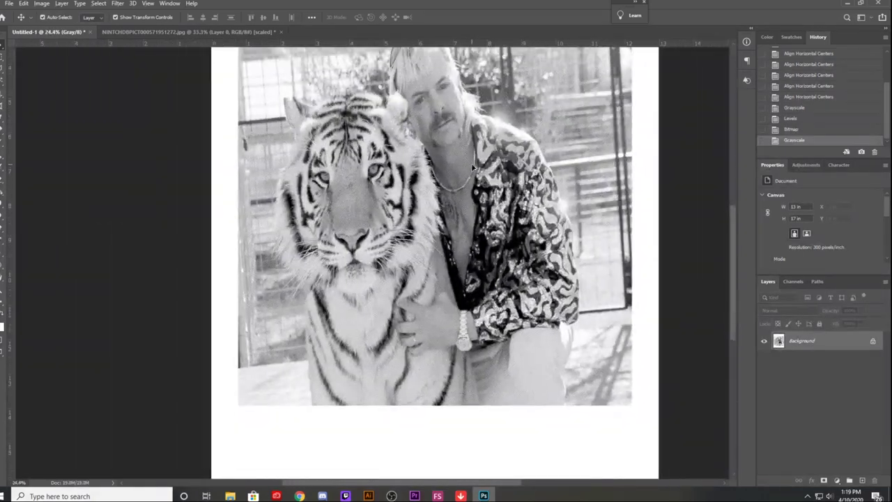
pyautogui.scroll(4, 471, 165)
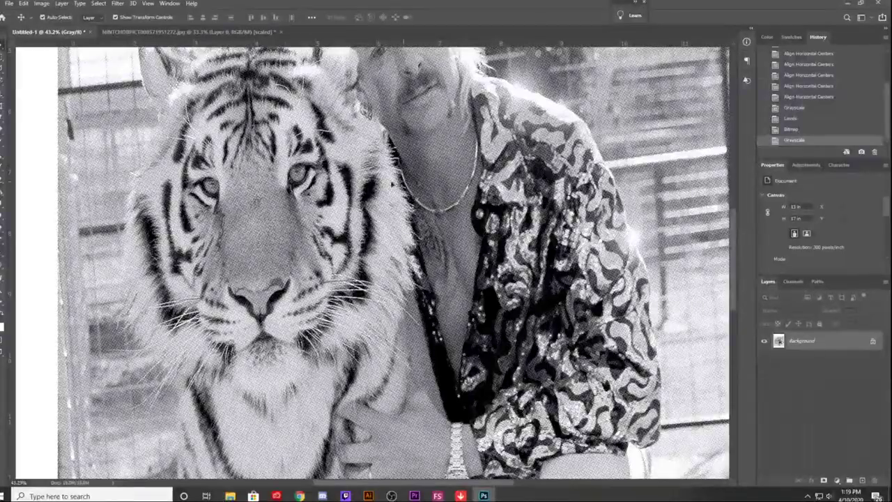
pyautogui.scroll(1, 433, 201)
pyautogui.scroll(-5, 434, 201)
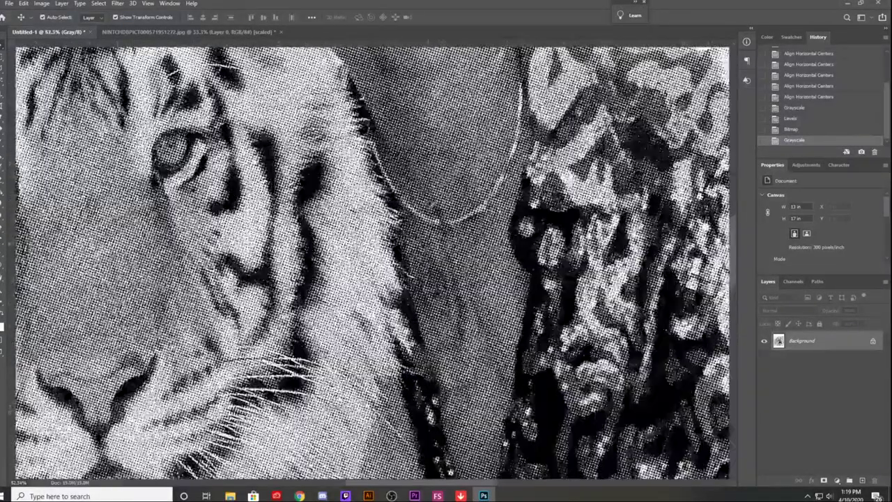
pyautogui.scroll(-1, 424, 207)
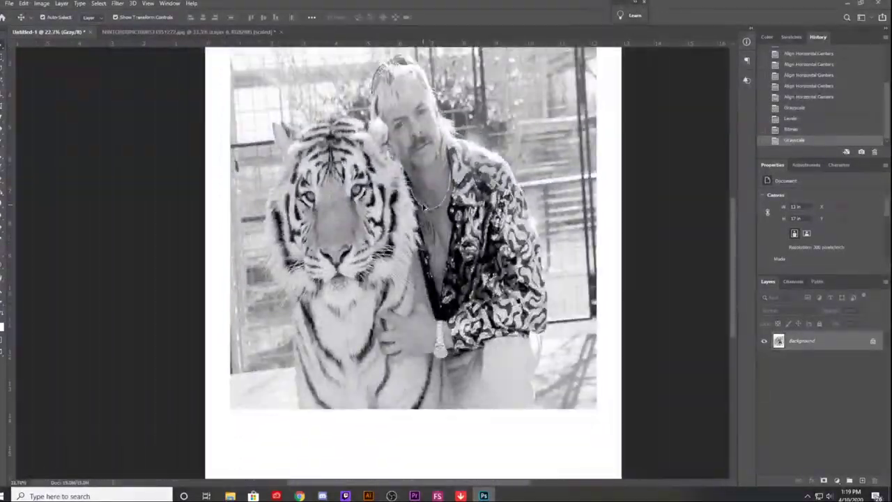
pyautogui.scroll(1, 424, 207)
pyautogui.scroll(-2, 423, 207)
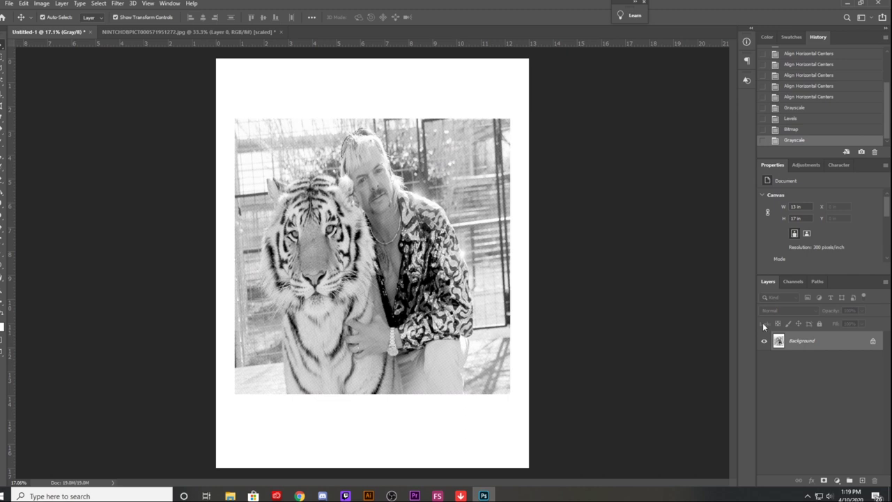
# Unlock the Background layer and open Registration Template.psd from Desktop > Design Tools.
pyautogui.click(872, 341)
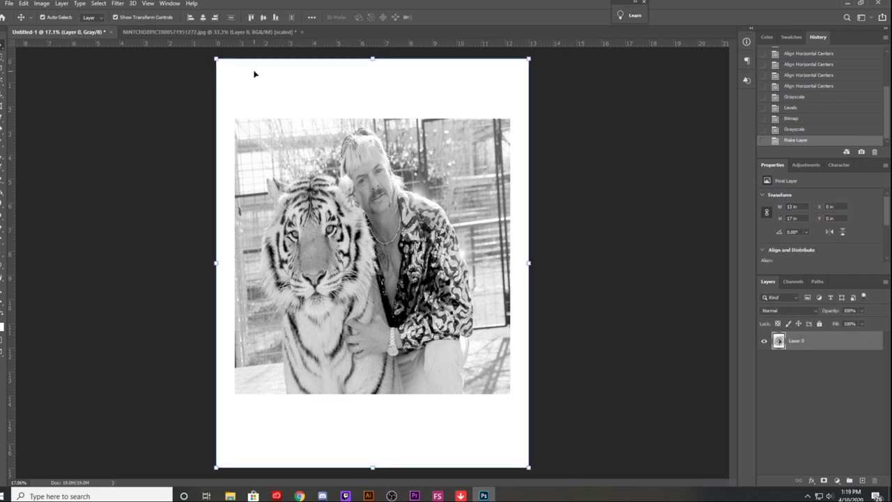
pyautogui.click(10, 4)
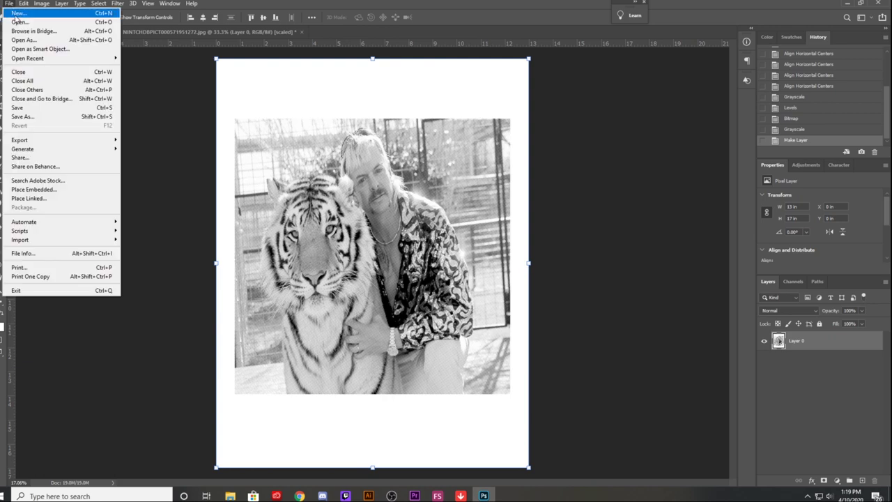
pyautogui.click(18, 21)
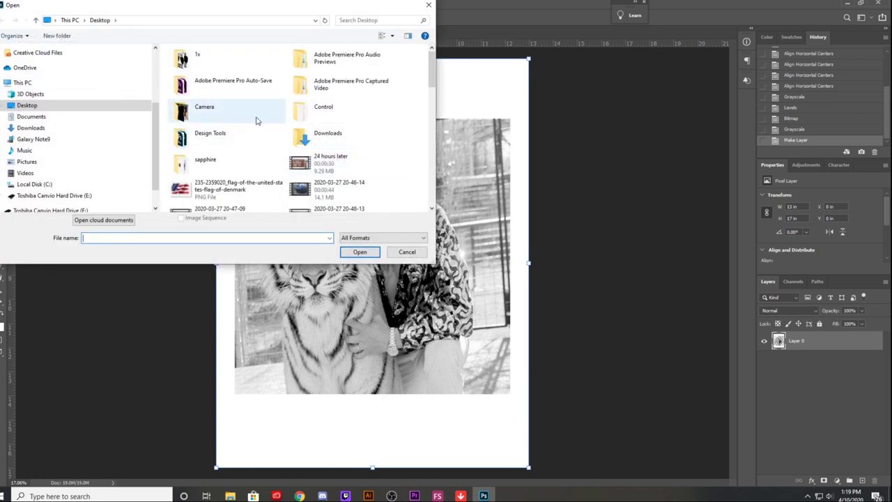
pyautogui.scroll(-5, 313, 134)
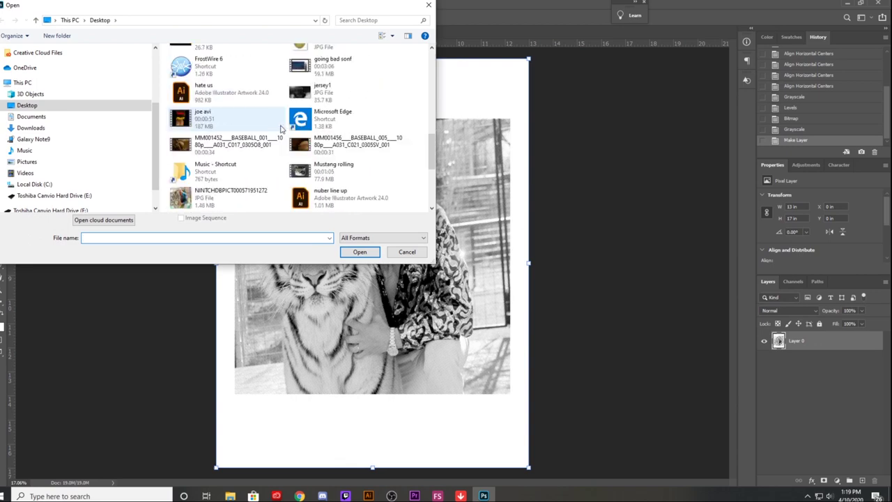
pyautogui.scroll(3, 330, 133)
pyautogui.doubleClick(354, 123)
pyautogui.click(354, 78)
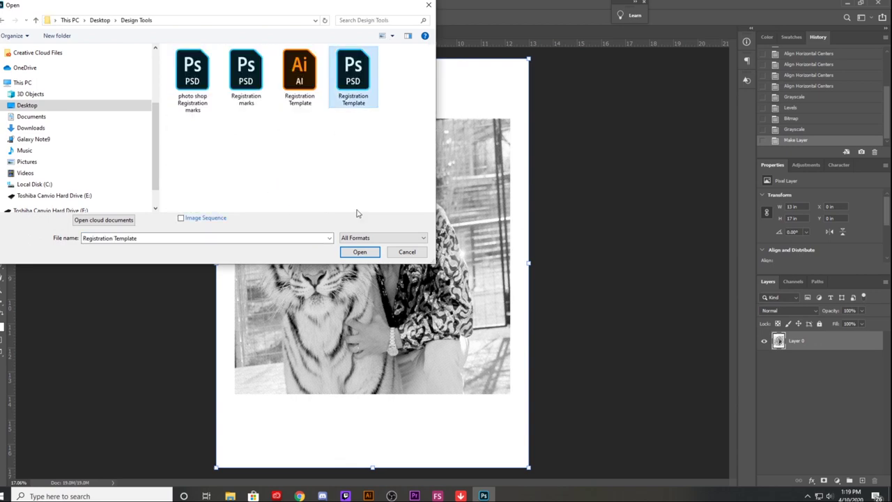
pyautogui.click(361, 252)
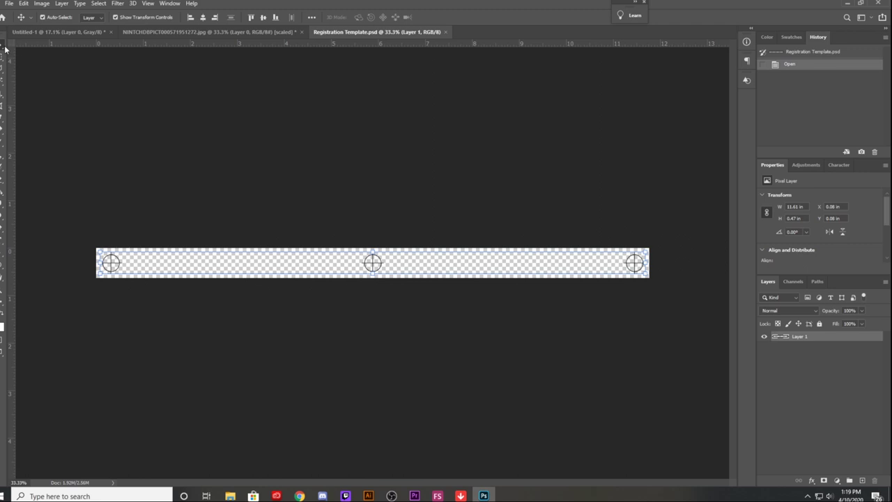
# Drag the registration marks into Untitled-1 near the top and centre them horizontally.
pyautogui.moveTo(372, 264); pyautogui.dragTo(370, 87)
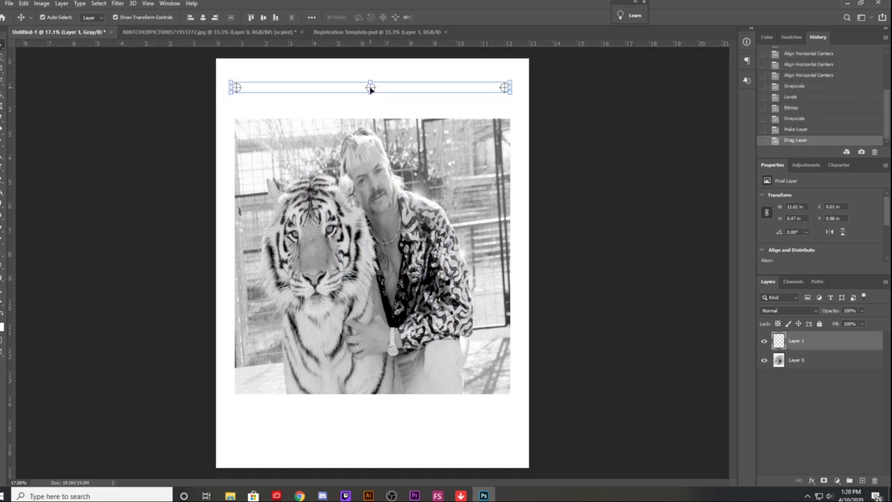
pyautogui.moveTo(373, 88); pyautogui.dragTo(371, 88)
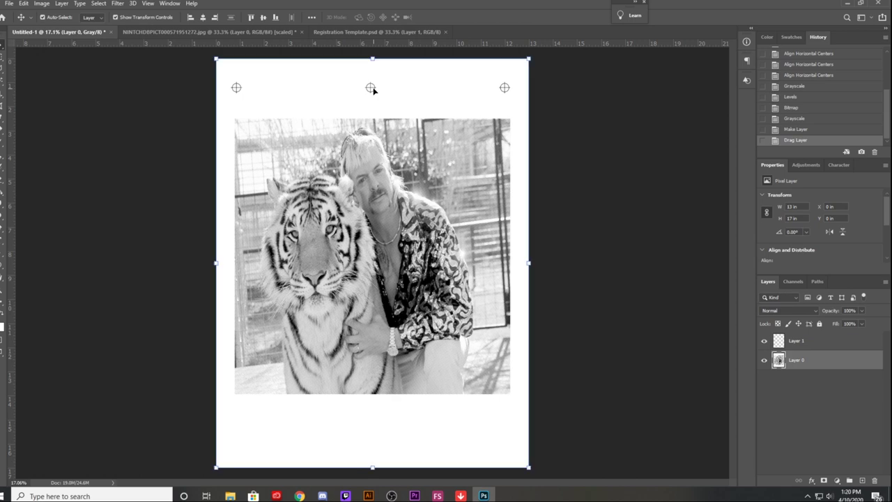
pyautogui.click(816, 342)
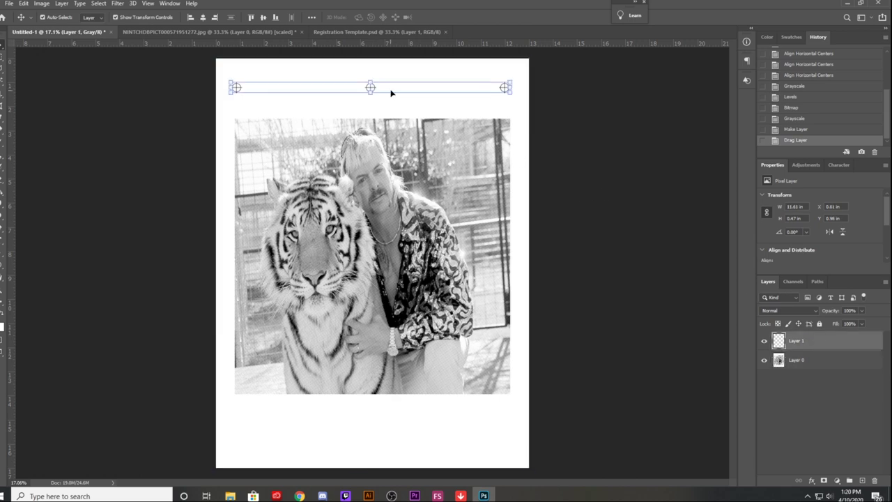
pyautogui.click(203, 18)
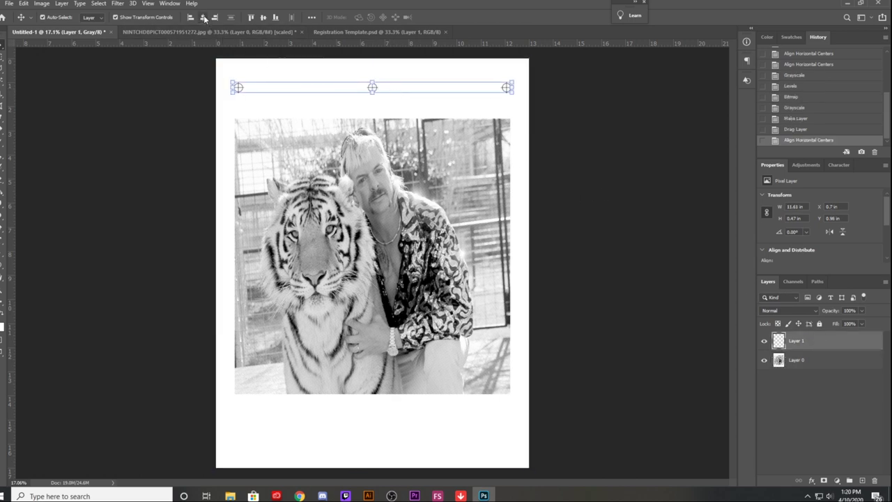
pyautogui.click(614, 151)
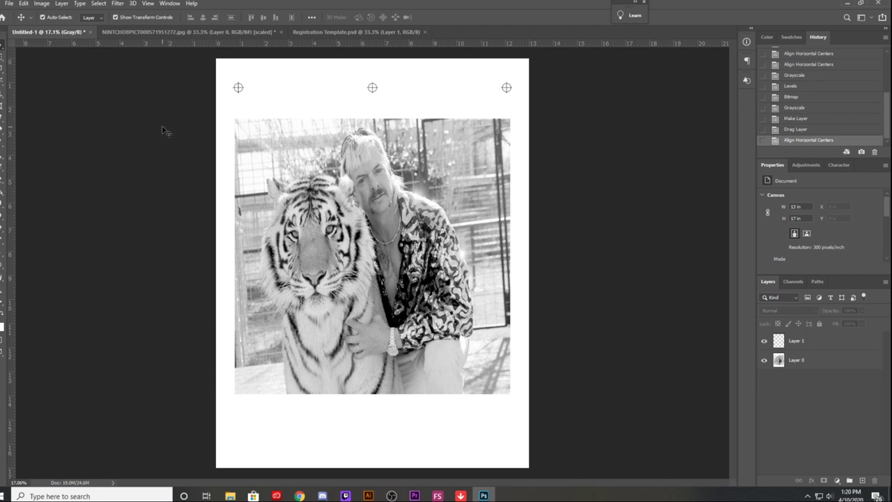
pyautogui.click(9, 3)
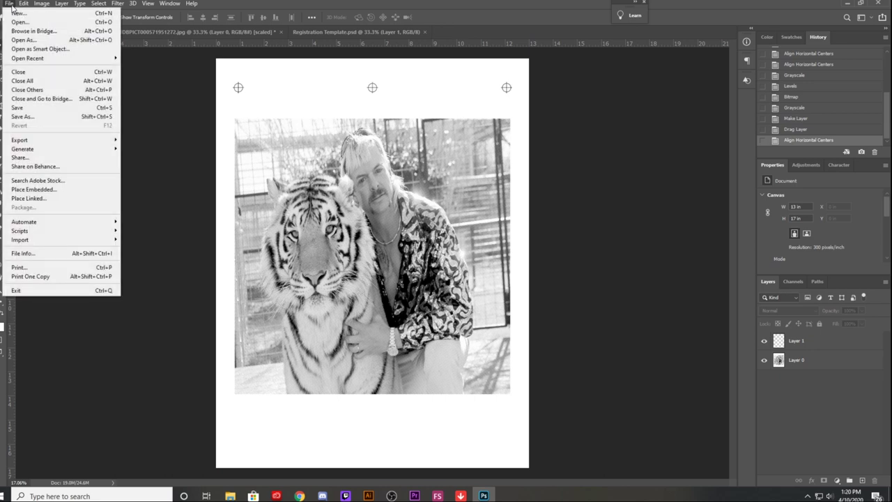
# Print the page on the Canon iX6800 series printer with Photoshop managing colours.
pyautogui.click(40, 269)
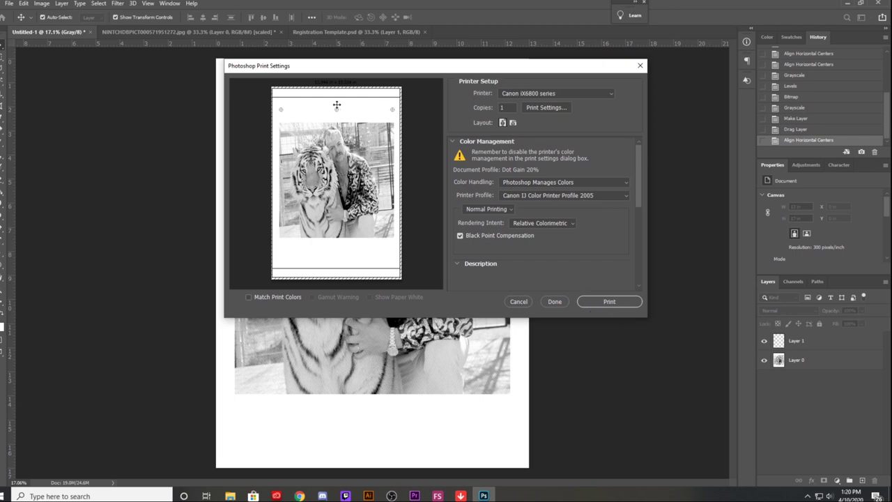
pyautogui.click(613, 312)
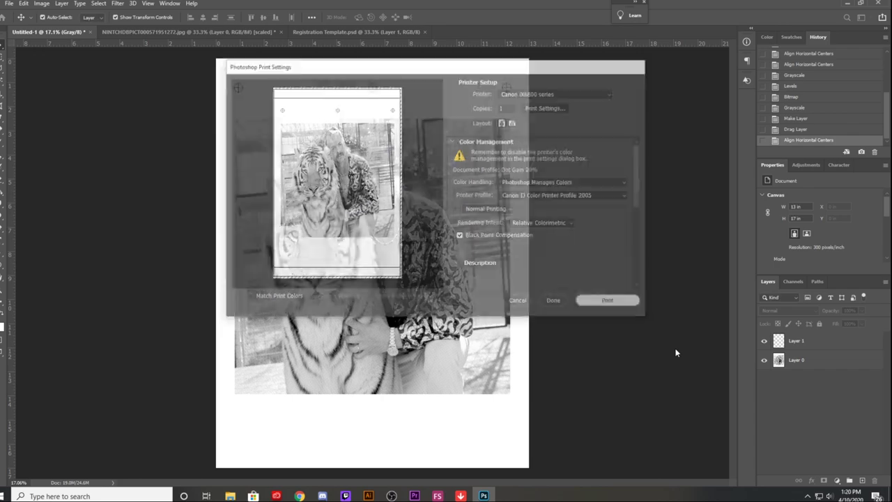